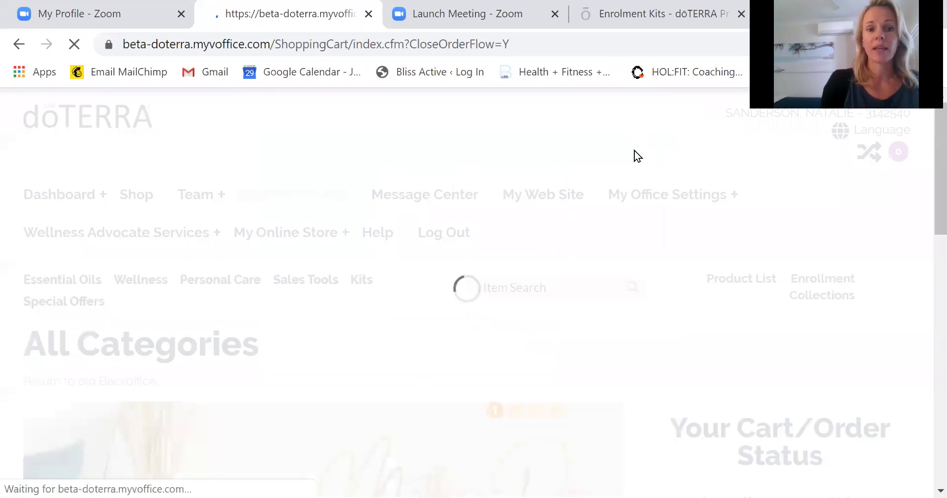
Switch to the doTERRA Australia Enrolment Kits page.
key("ctrl+4")
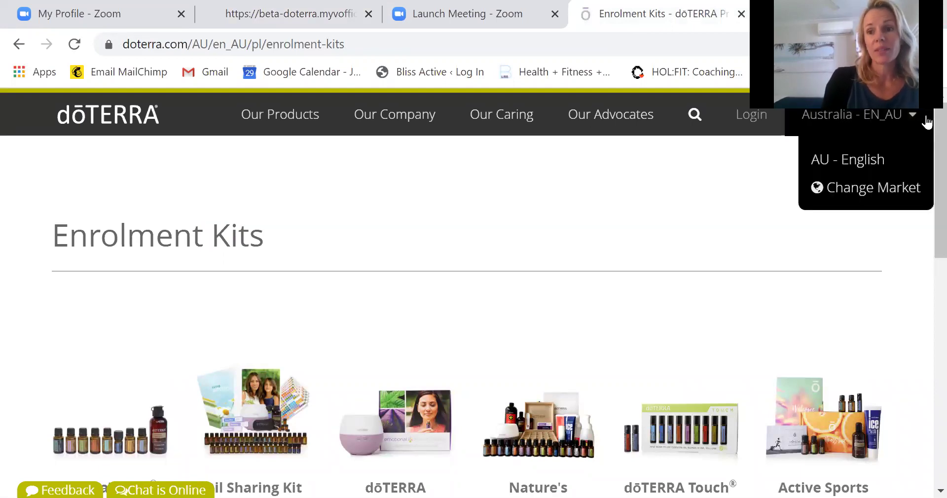
scroll(924, 140, "down", 4)
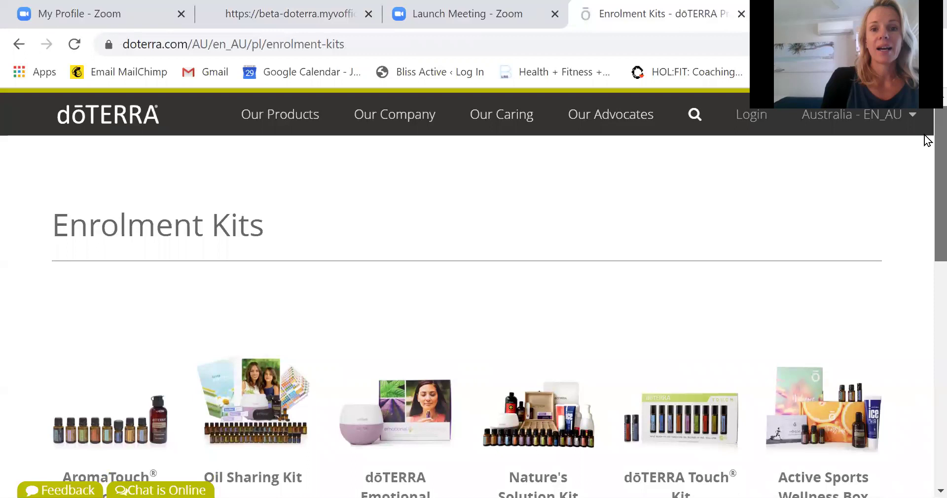
scroll(926, 217, "down", 6)
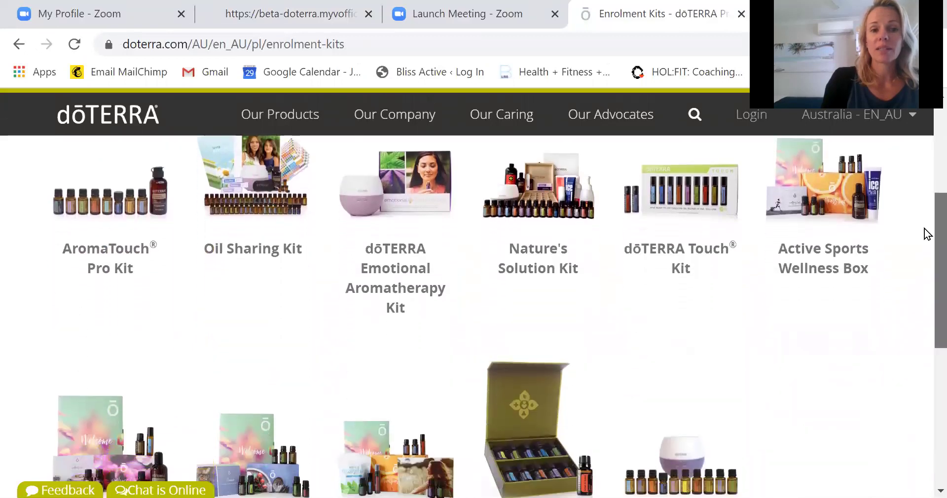
scroll(926, 268, "up", 10)
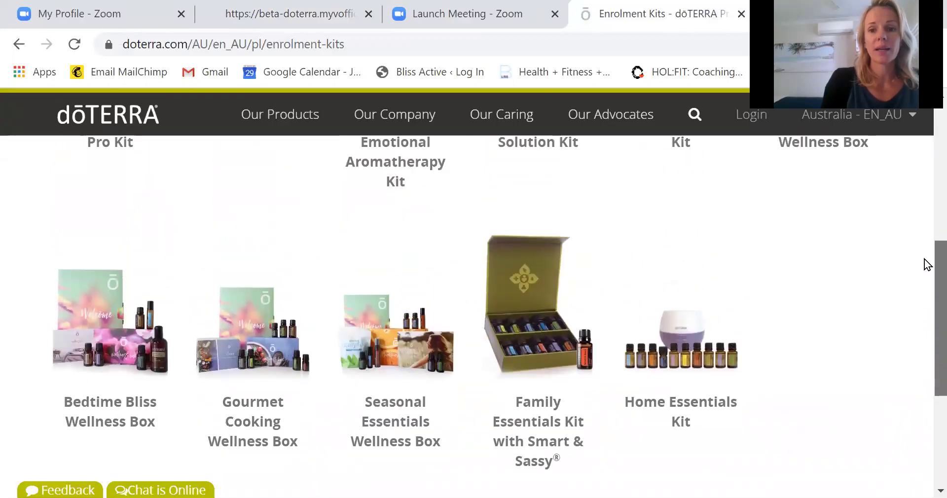
scroll(927, 206, "down", 4)
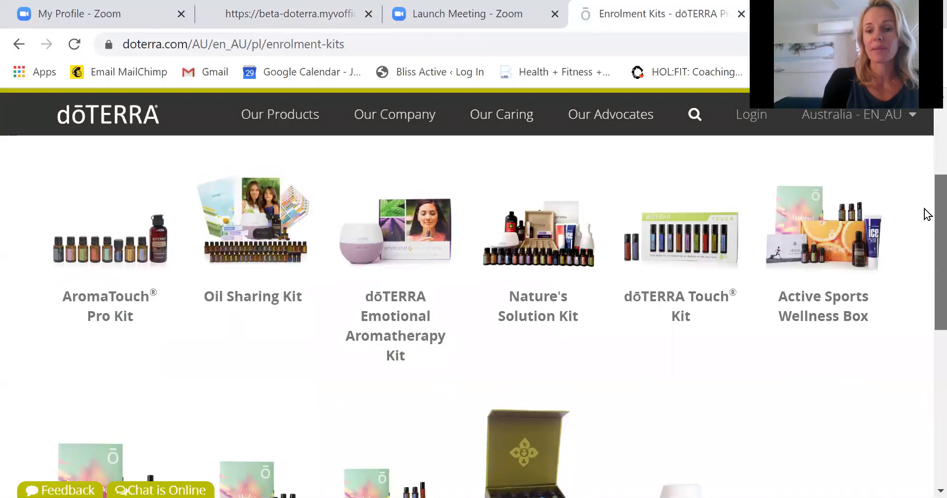
scroll(925, 291, "down", 4)
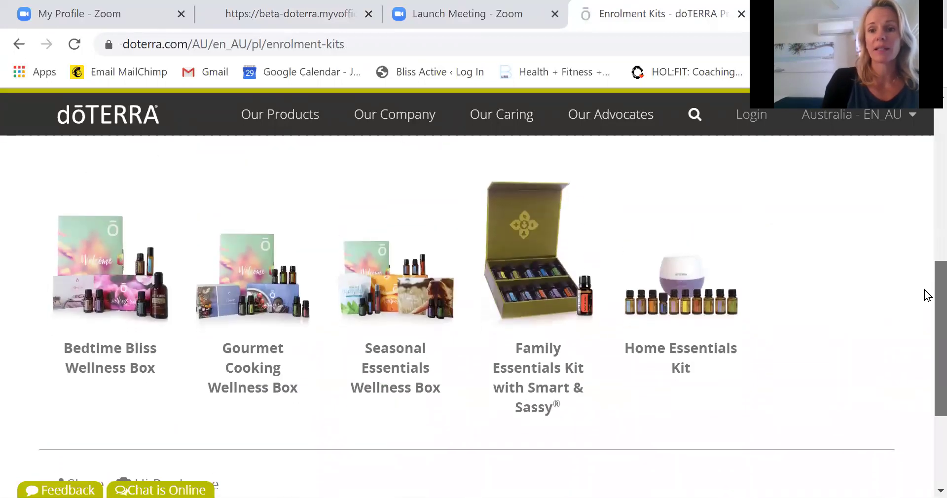
scroll(764, 307, "up", 7)
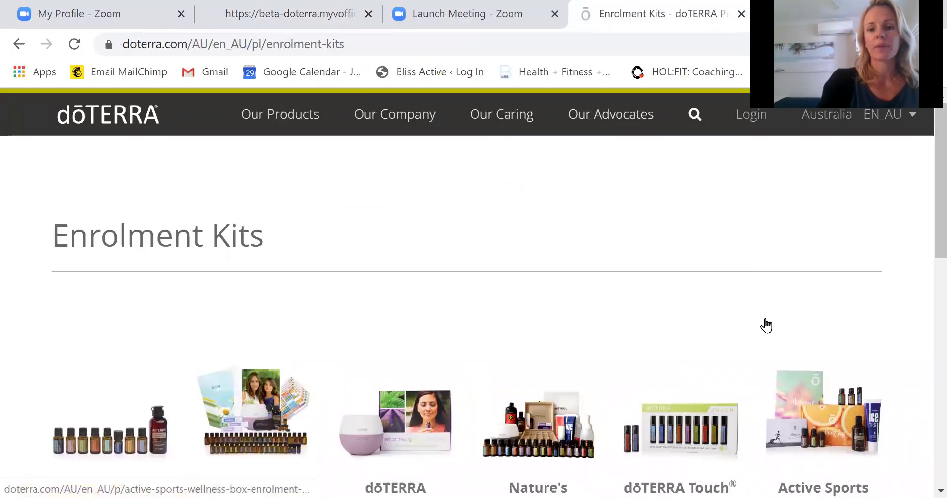
scroll(766, 325, "down", 6)
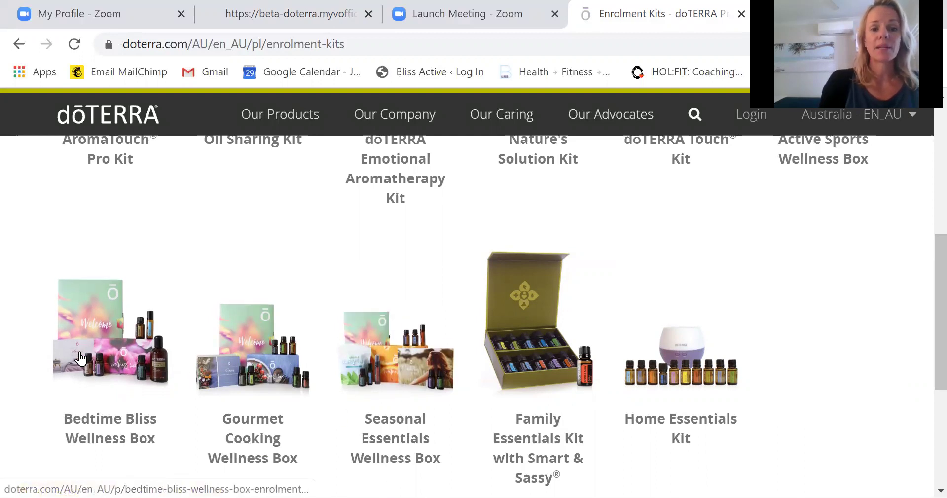
left_click_drag(937, 317, 927, 217)
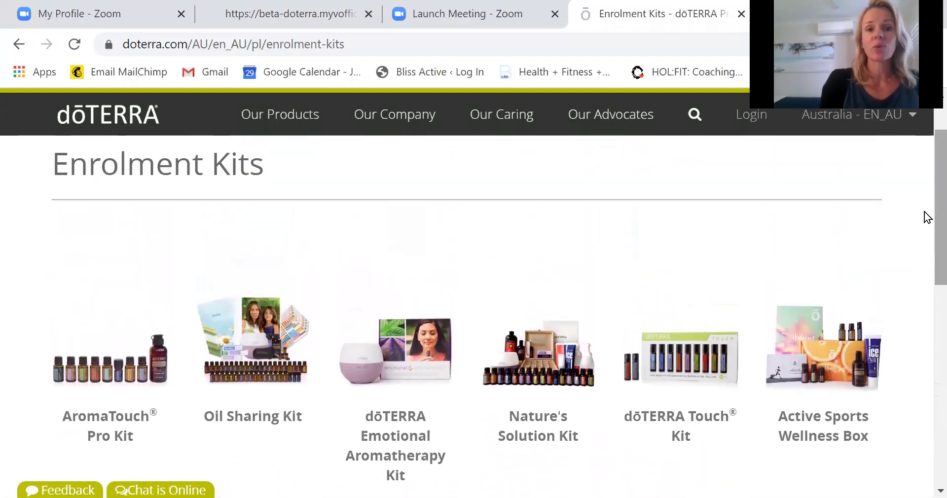
mouse_move(285, 123)
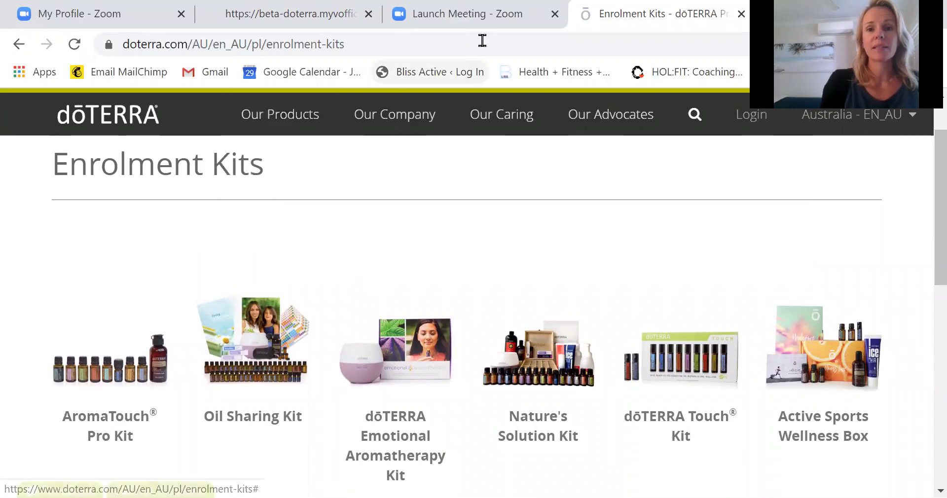
Return to the back office All Categories shop page and view the Wellness Advocate Services options.
left_click(353, 26)
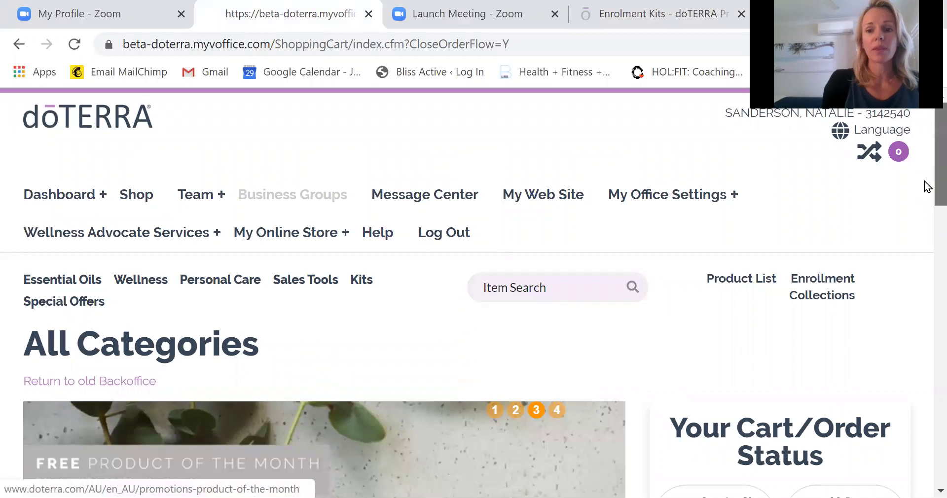
scroll(926, 185, "down", 1)
scroll(926, 192, "down", 2)
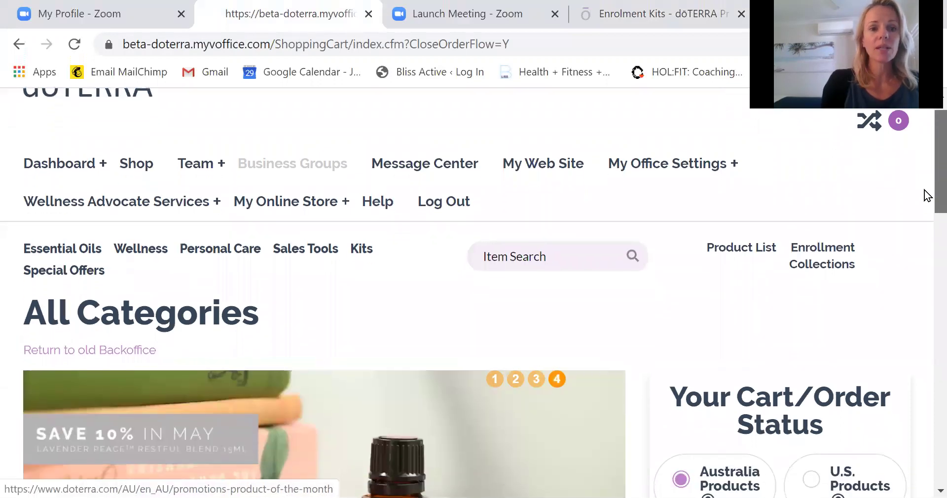
left_click(91, 197)
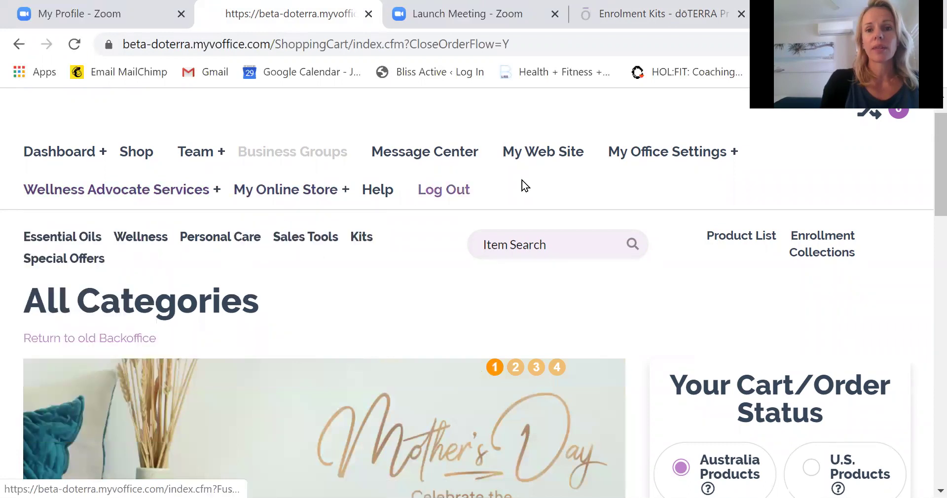
left_click(543, 157)
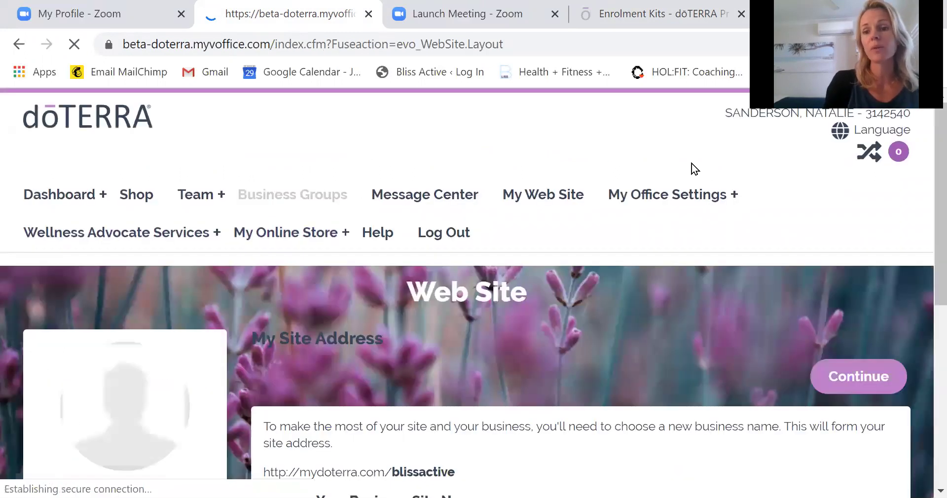
scroll(925, 258, "down", 4)
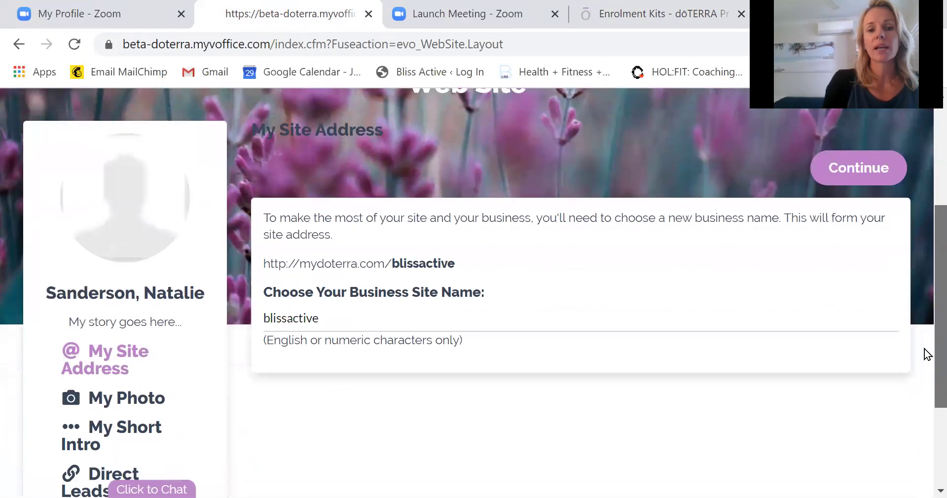
scroll(927, 354, "down", 1)
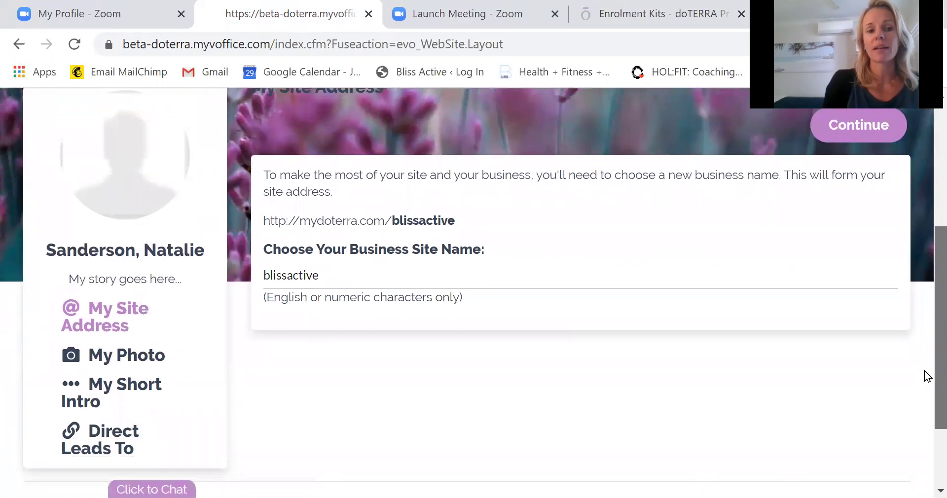
left_click_drag(462, 212, 348, 212)
left_click_drag(276, 215, 263, 216)
key("ctrl+c")
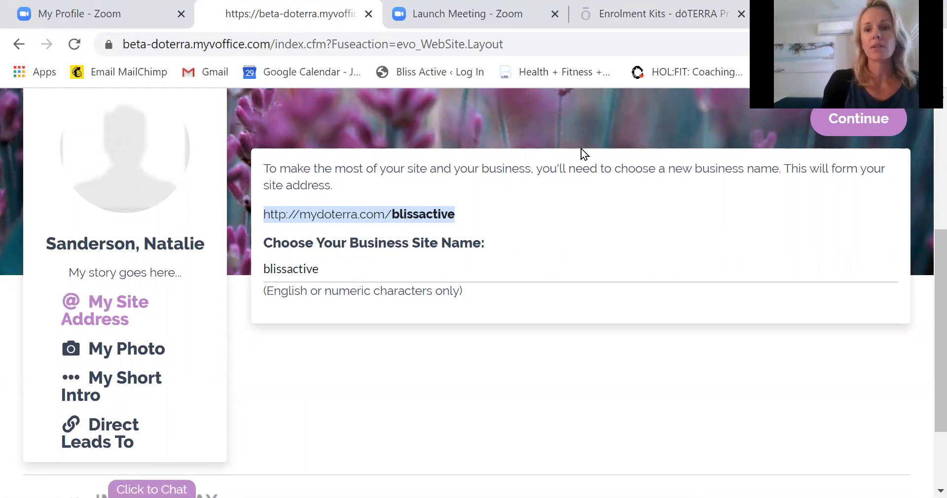
key("ctrl+t")
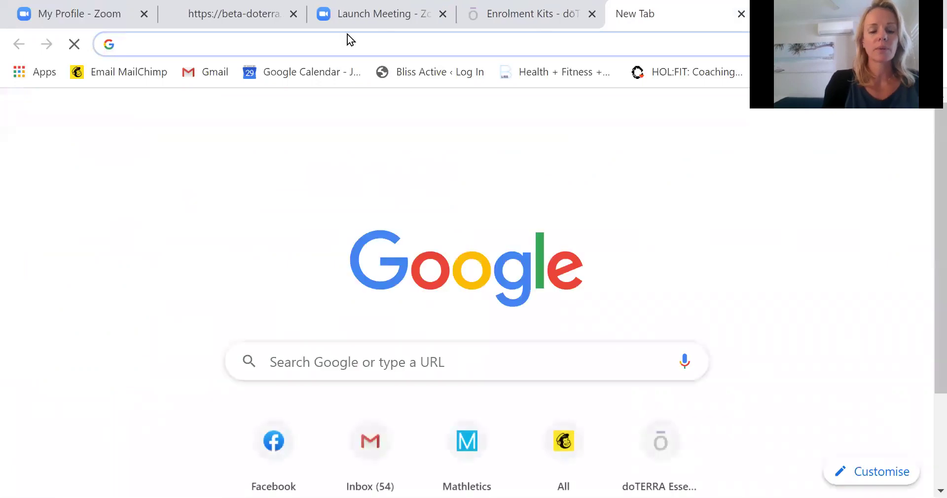
Load mydoterra.com/blissactive in a new tab, try Join & Save, then close the application tab.
key("ctrl+v")
key("Return")
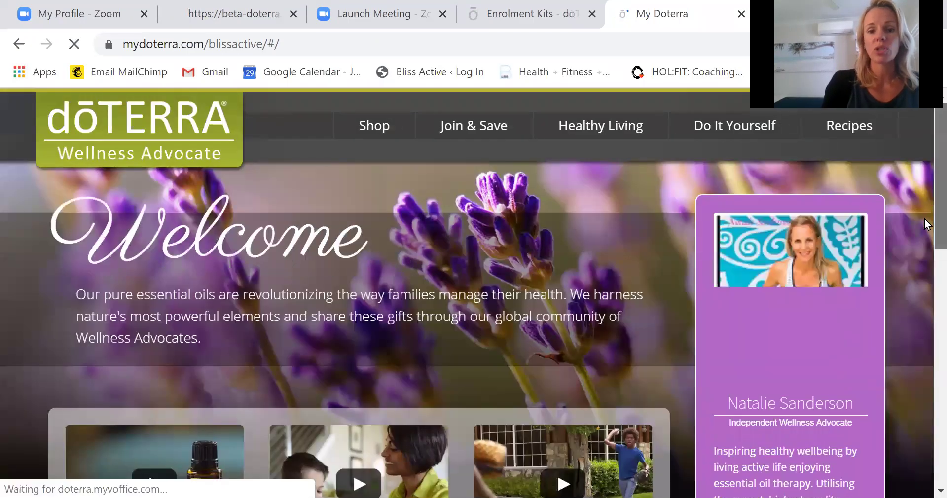
scroll(925, 200, "down", 5)
scroll(925, 203, "up", 2)
scroll(924, 187, "up", 2)
scroll(924, 282, "down", 9)
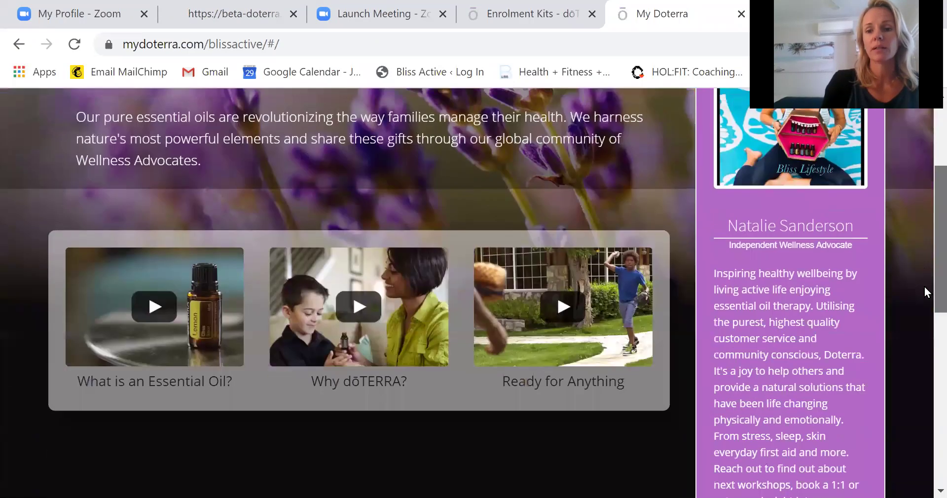
scroll(925, 371, "up", 10)
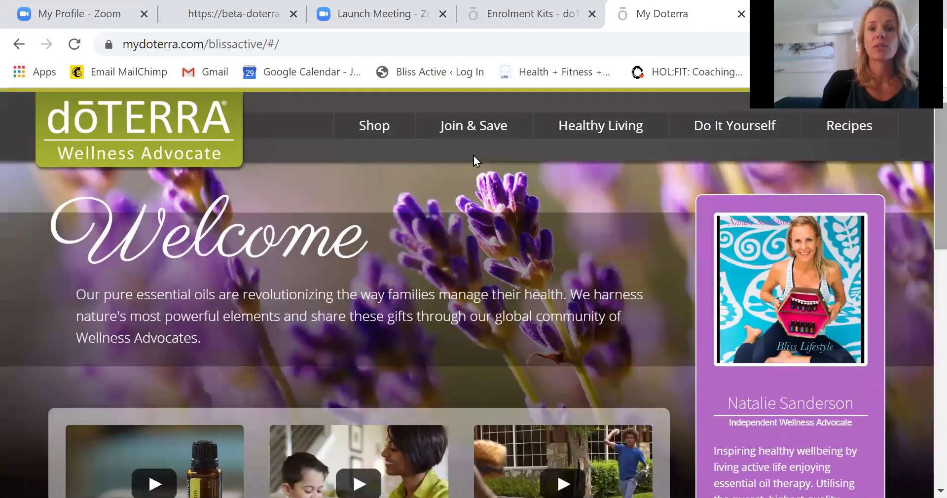
left_click(471, 126)
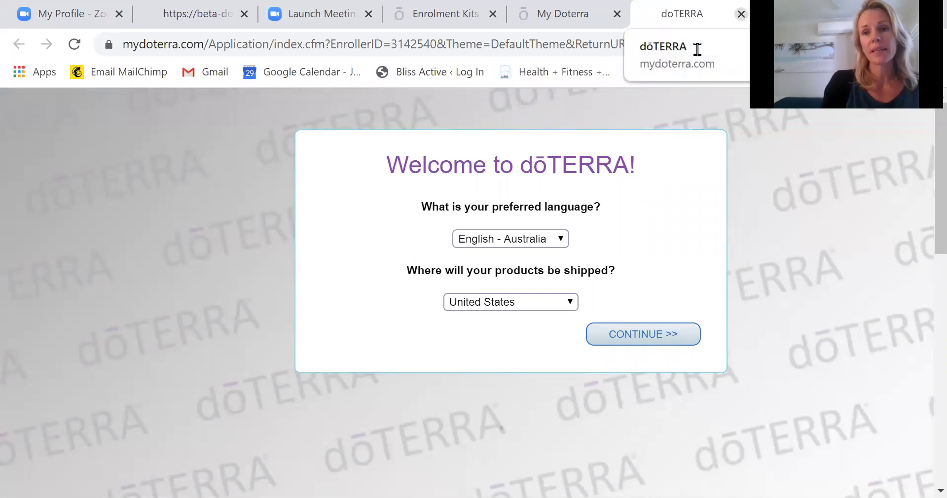
left_click(741, 13)
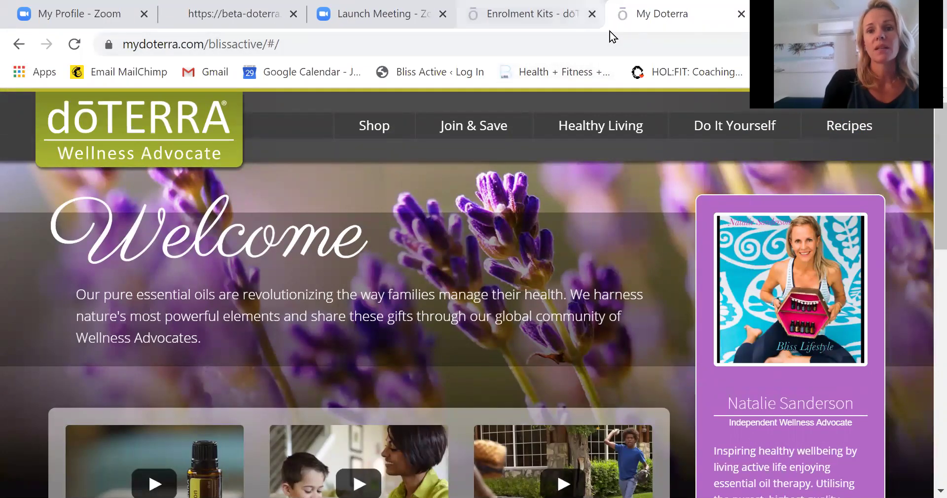
Back in the back office, zoom the page in and choose Register a New Wellness Advocate.
key("ctrl+shift+Tab")
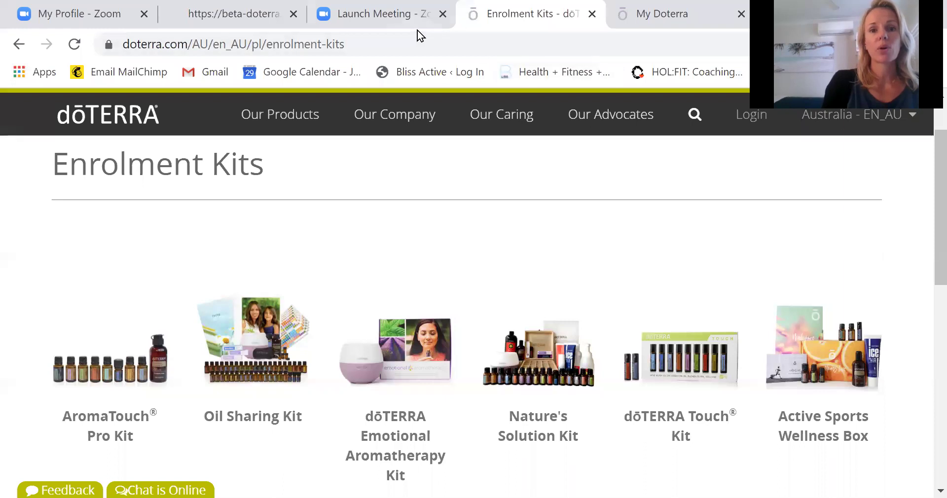
key("ctrl+shift+Tab")
key("ctrl+shift+Tab")
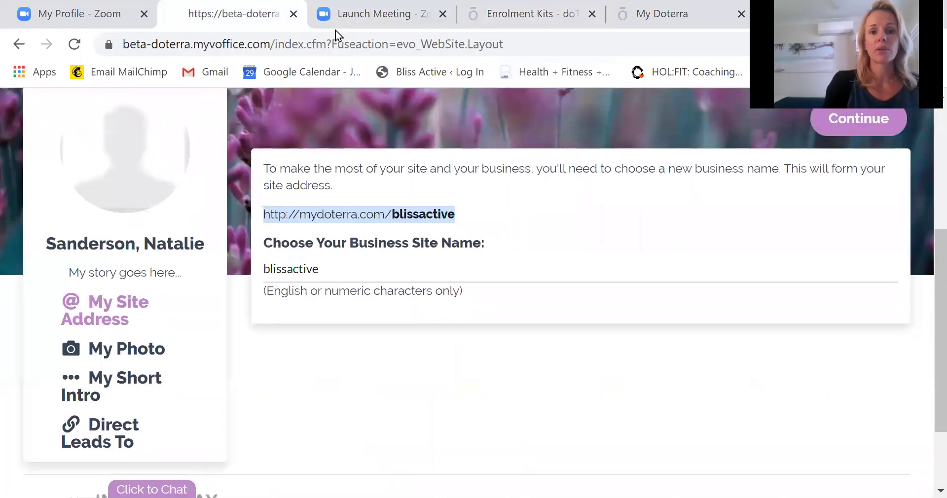
scroll(926, 148, "up", 5)
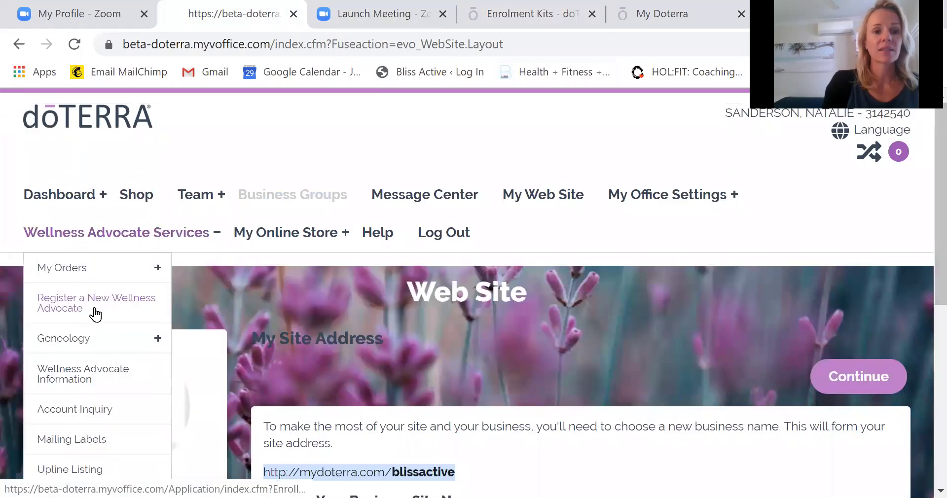
key("ctrl+plus")
key("ctrl+plus")
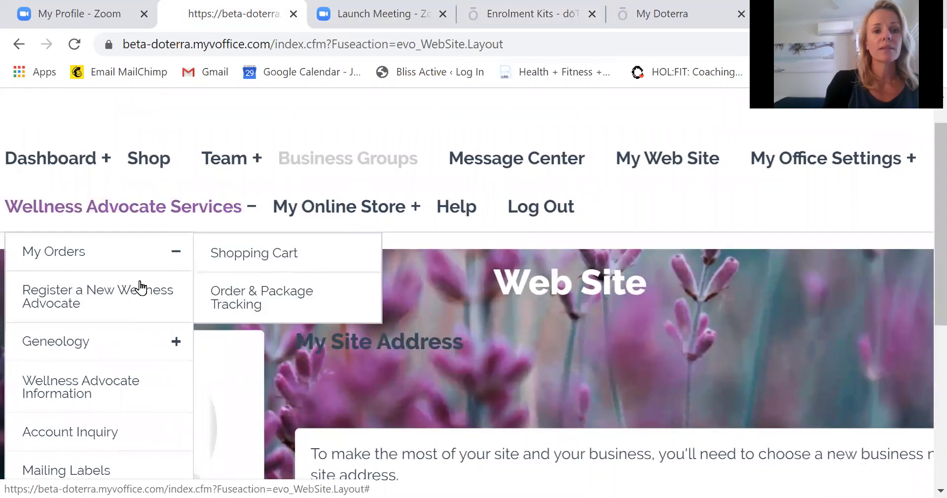
left_click(113, 299)
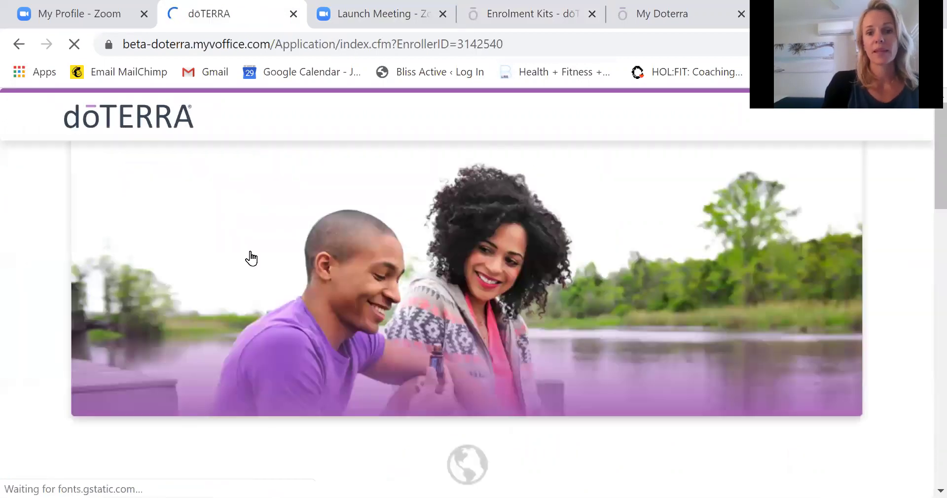
Choose Australia as the enrollment region and continue with a Local (OTG) order.
scroll(926, 183, "down", 5)
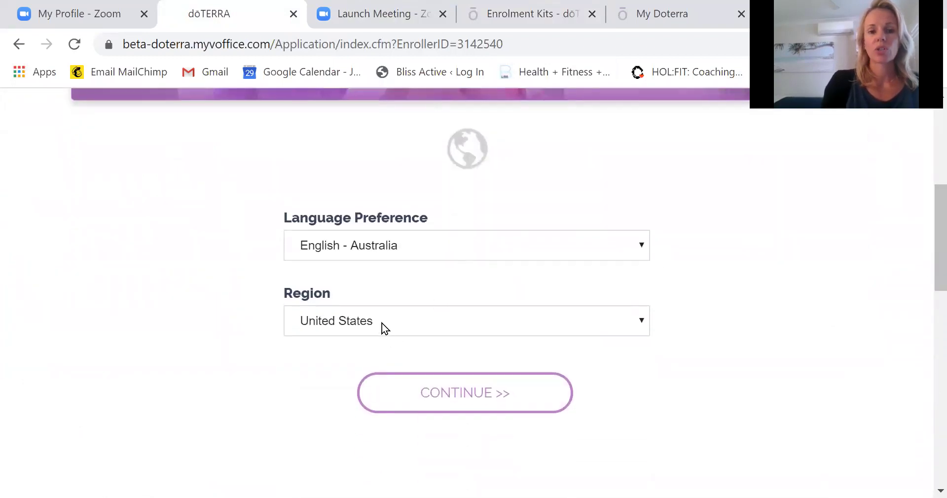
left_click(381, 322)
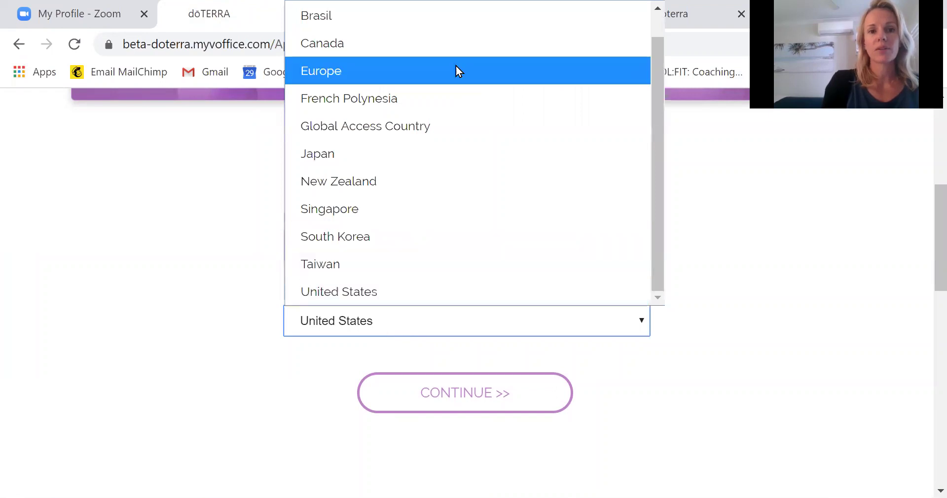
left_click_drag(654, 146, 651, 60)
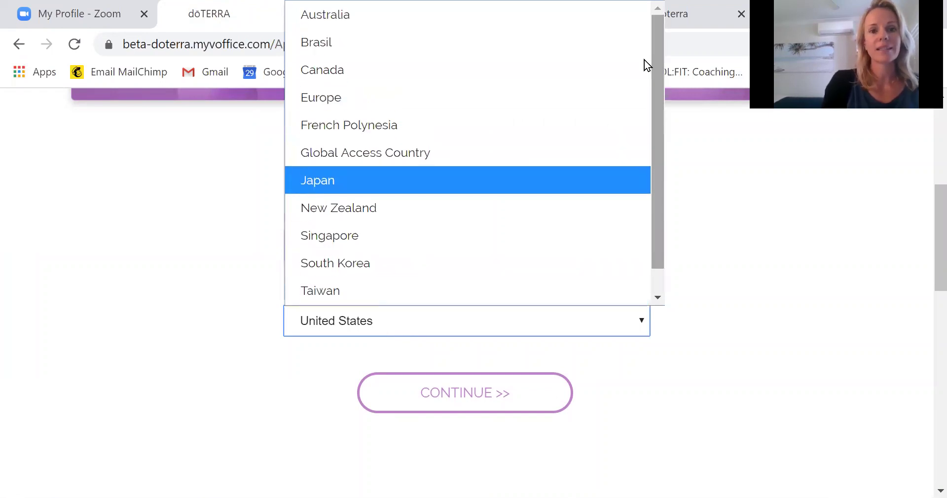
left_click(454, 24)
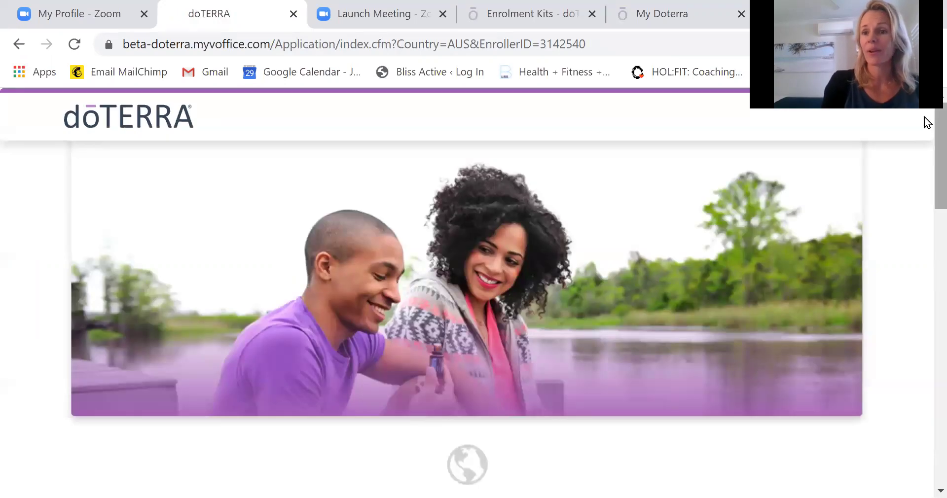
left_click_drag(924, 117, 924, 202)
left_click(490, 436)
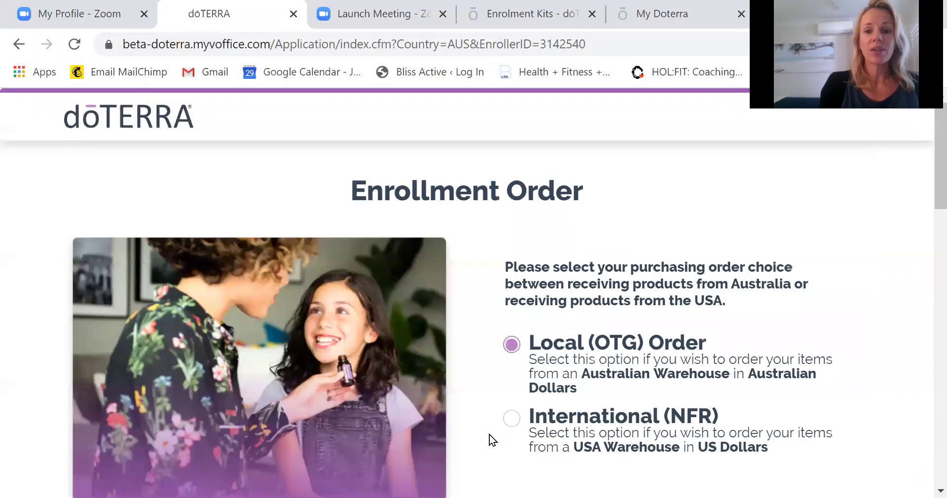
left_click_drag(924, 178, 924, 205)
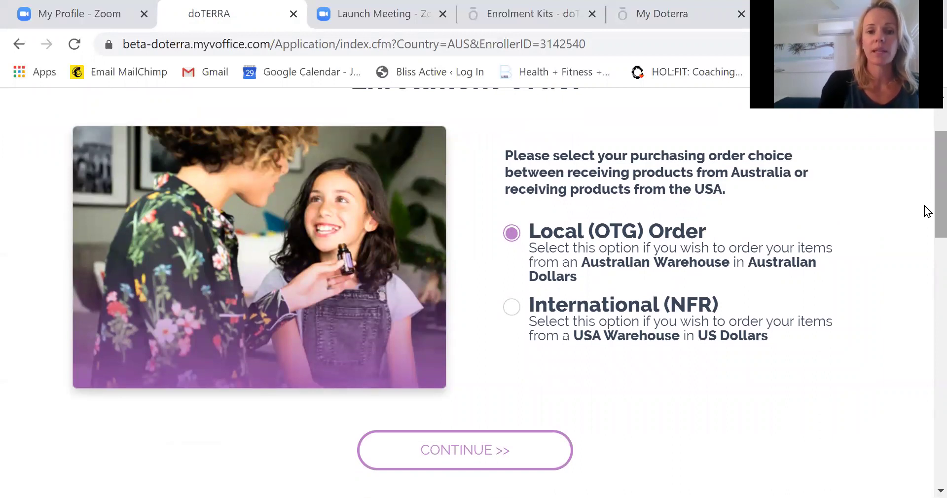
left_click(510, 461)
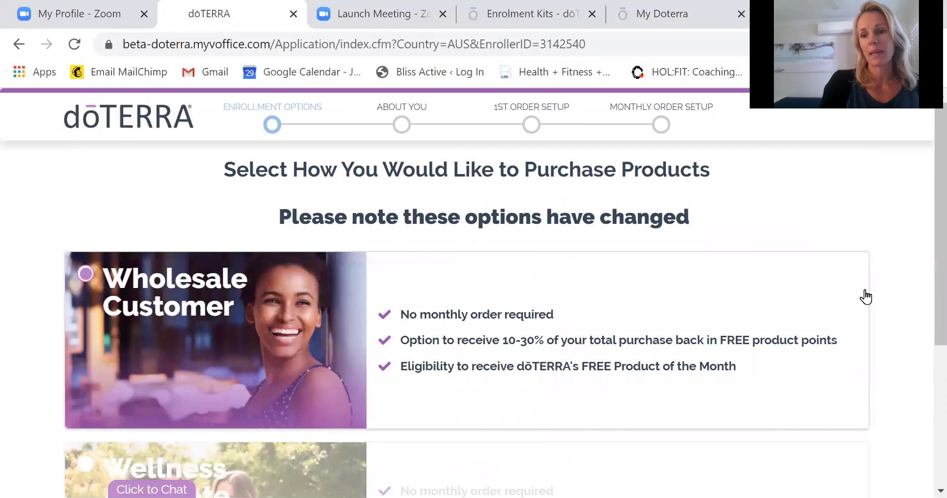
Select the Wellness Advocate enrollment type and continue to the About You form.
scroll(925, 338, "down", 1)
scroll(927, 345, "down", 2)
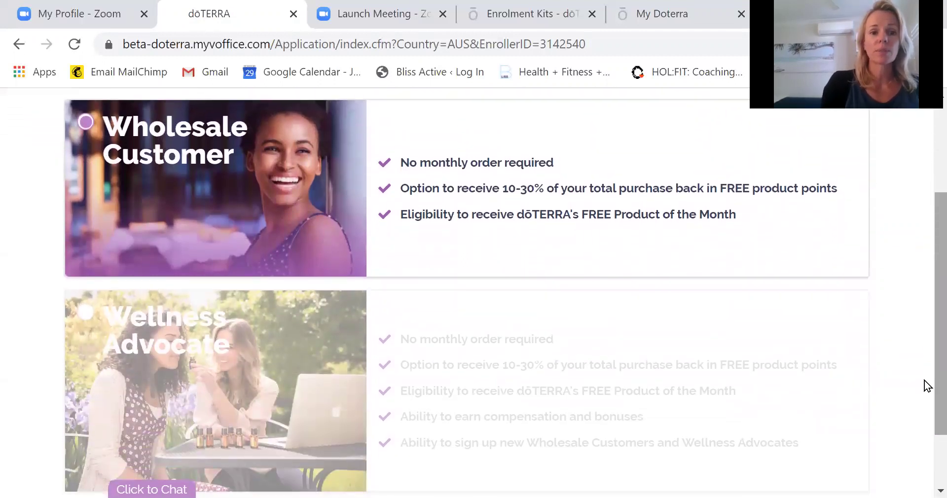
left_click(85, 316)
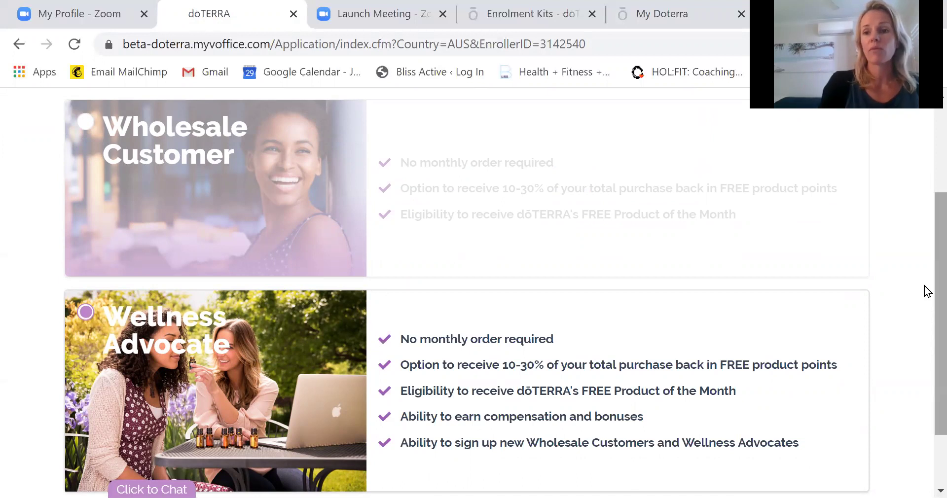
left_click_drag(924, 294, 926, 364)
left_click(453, 463)
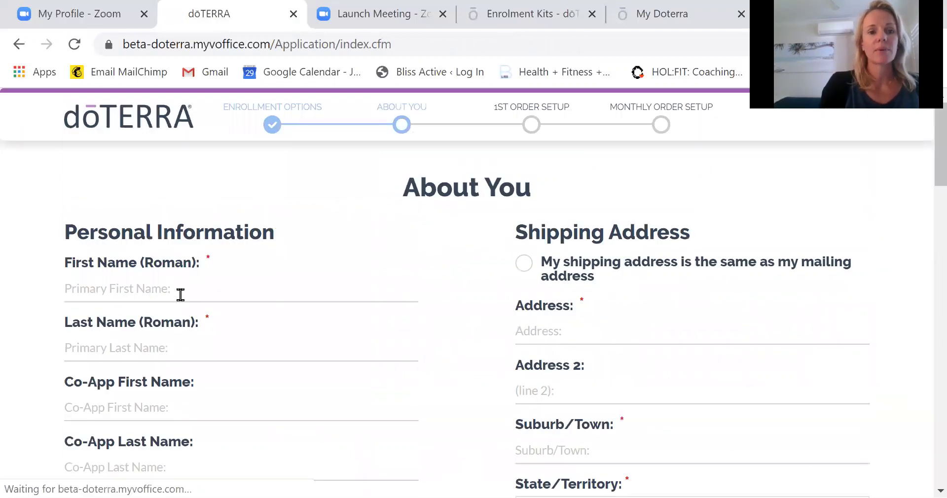
left_click(157, 291)
Enter the member's first and last name, correcting a typo in the last name.
type("Jane")
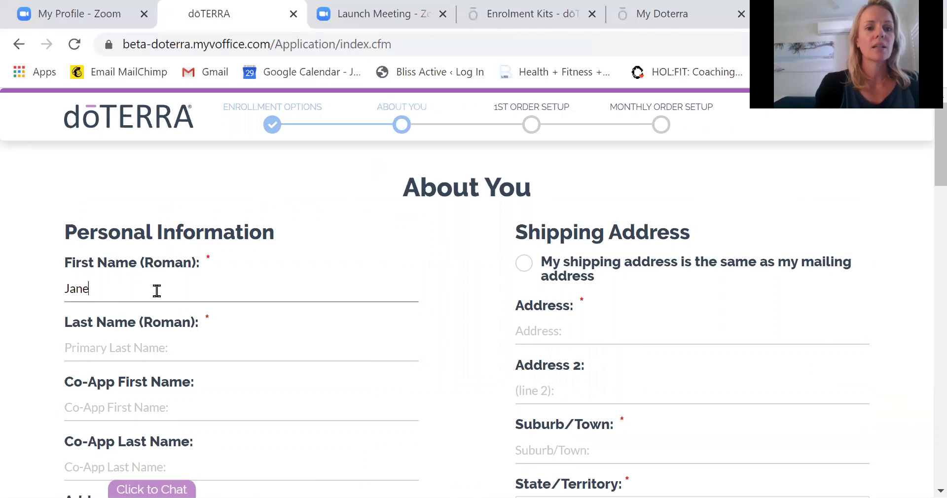
key("Tab")
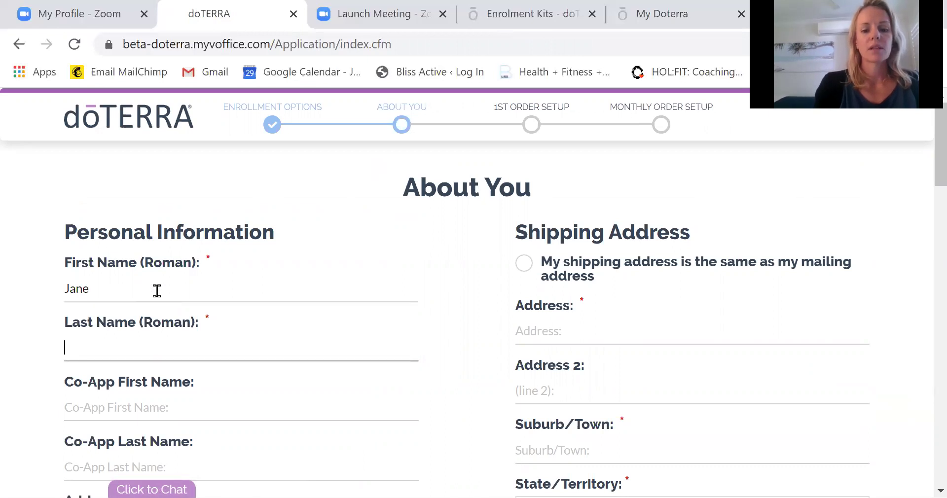
type("Jungle")
key("Tab")
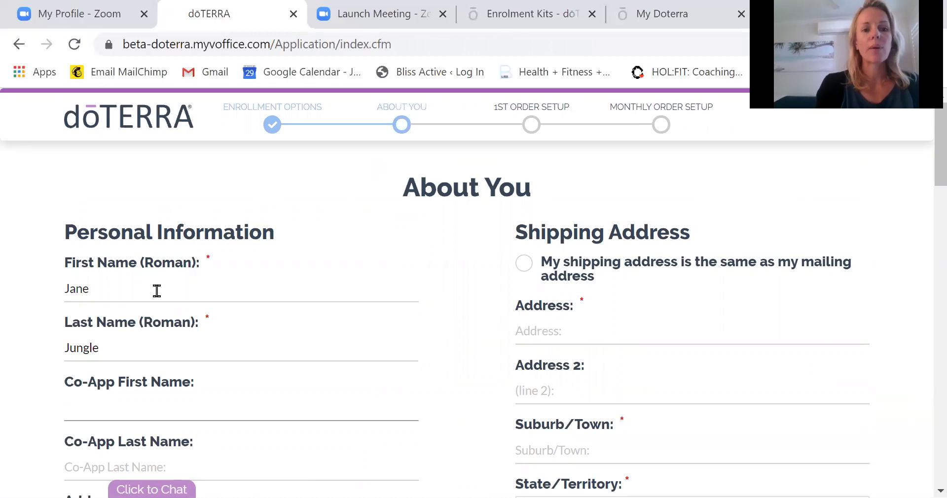
Fill in the member's street address and suburb, choose Queensland, and enter the postal code.
key("Tab")
key("Tab")
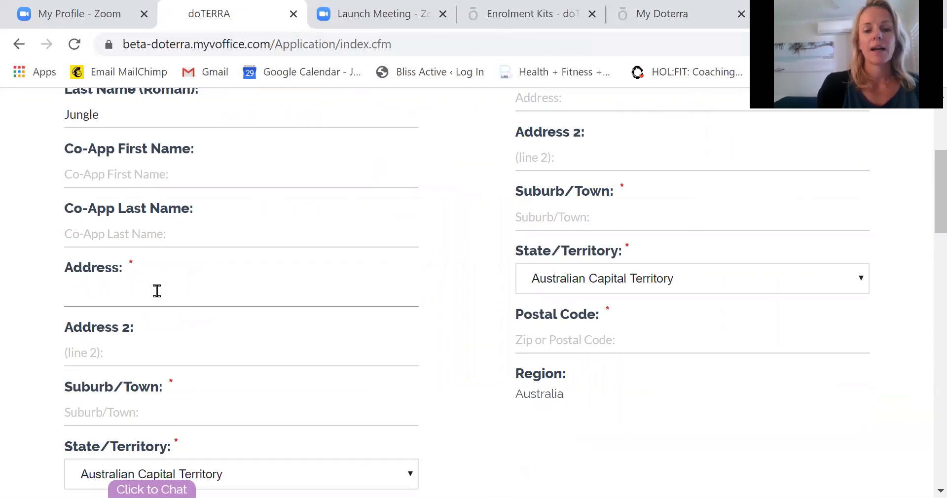
type("Forest")
key("Tab")
key("Tab")
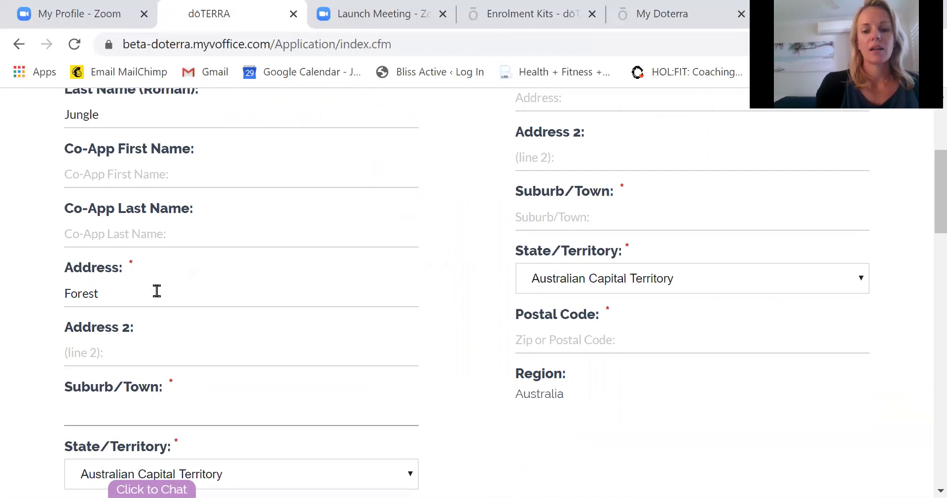
type("Lake")
key("Tab")
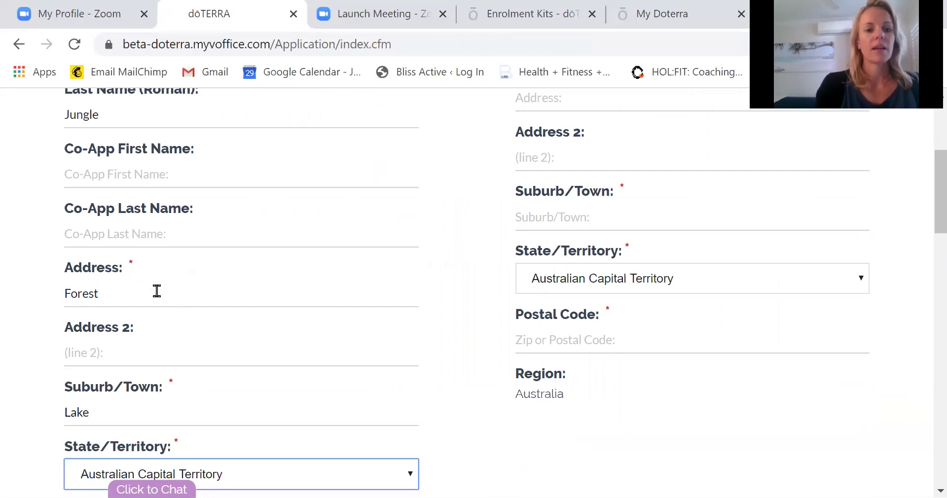
left_click(302, 461)
left_click(218, 334)
scroll(925, 222, "down", 6)
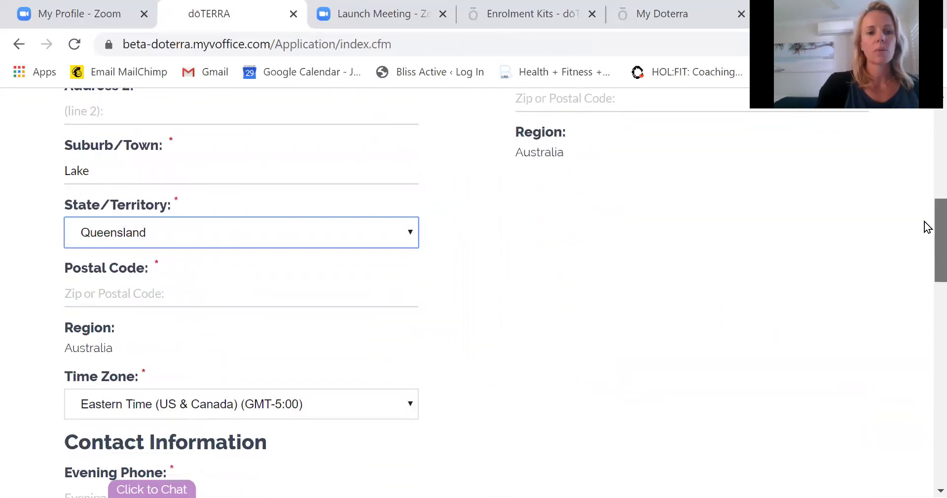
left_click(168, 212)
type("4170")
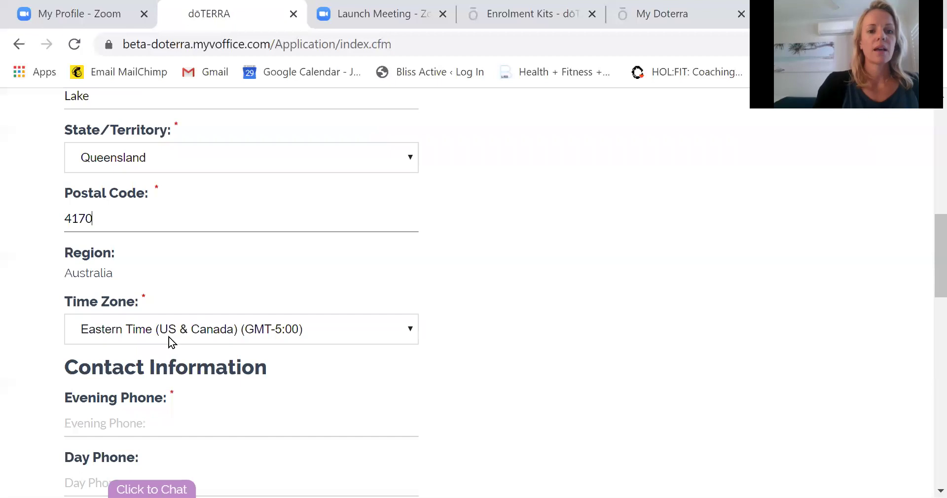
Set the time zone to Australia Queensland, Guam (GMT+10:00) and enter the member's evening phone number.
left_click(167, 336)
scroll(353, 219, "down", 1)
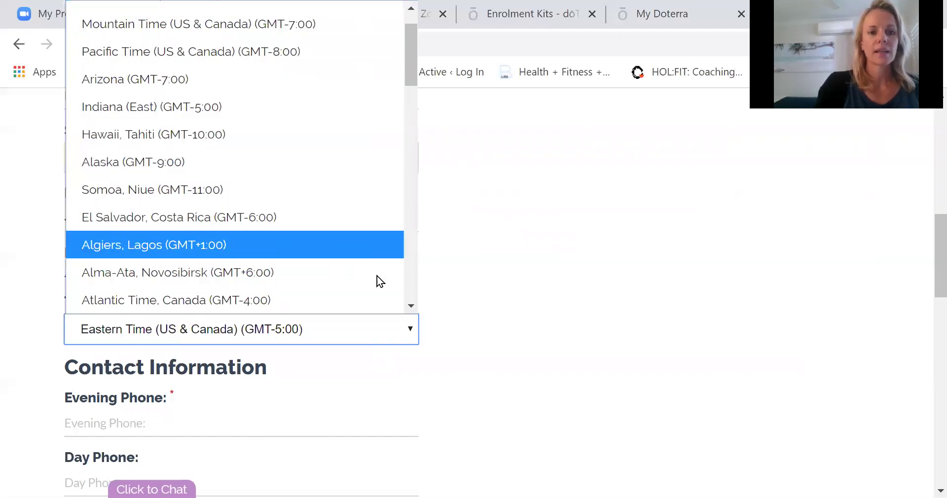
left_click_drag(409, 67, 415, 117)
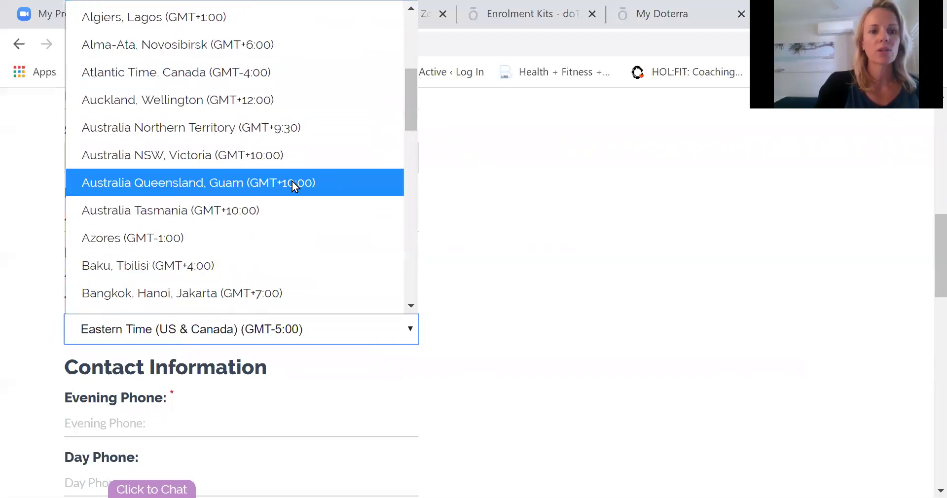
left_click(283, 186)
left_click(166, 423)
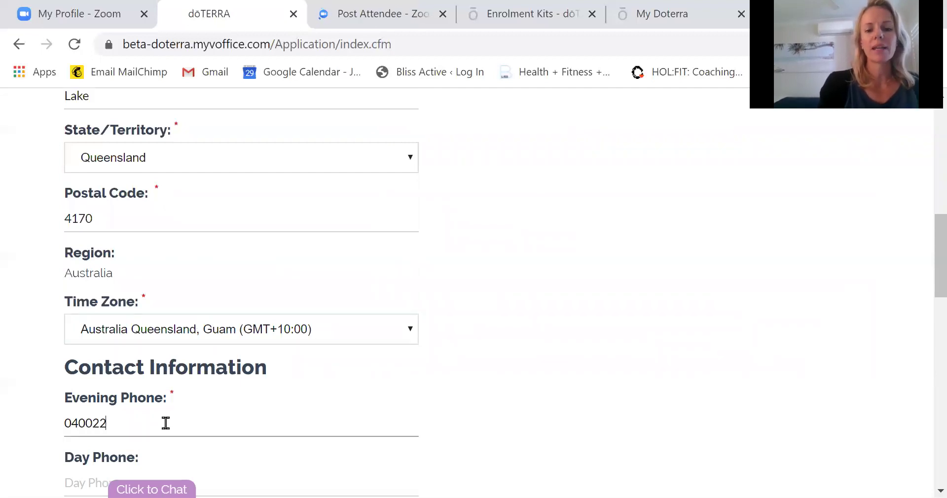
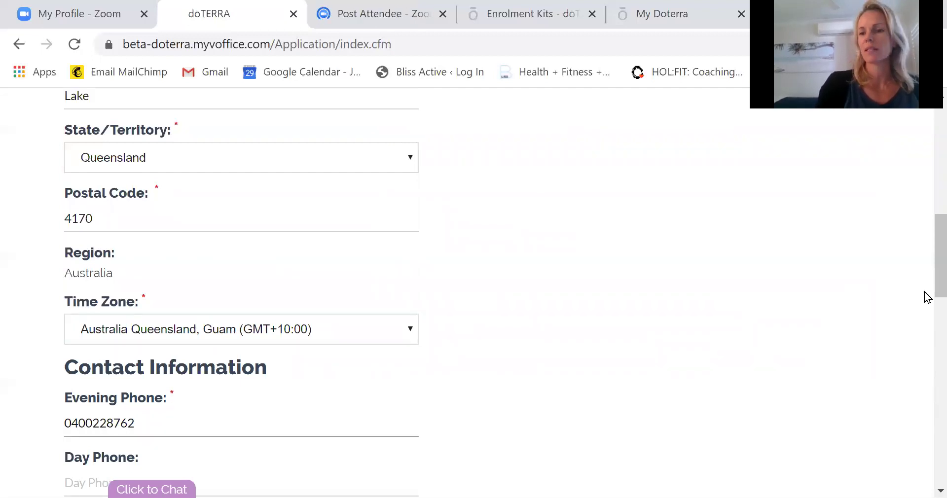
left_click_drag(927, 272, 929, 354)
Enter the member's e-mail address in the Email field, replacing two mistyped attempts.
left_click(118, 234)
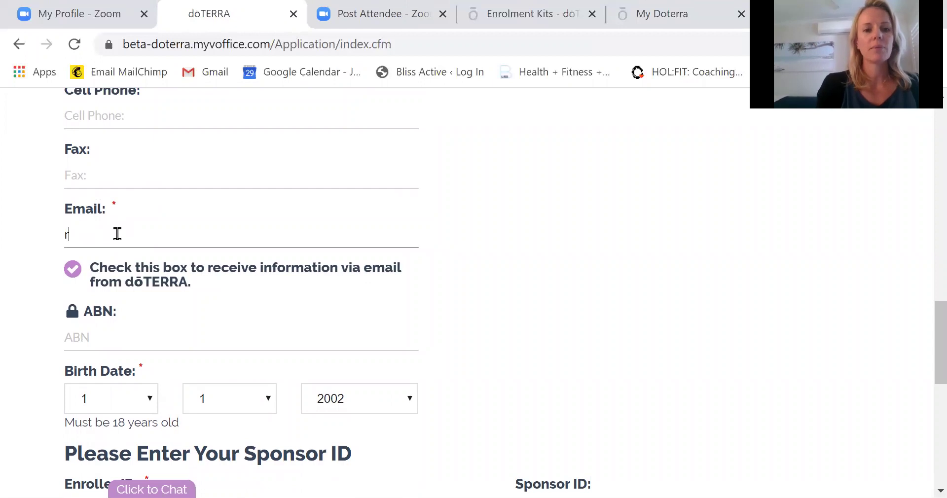
type("reception")
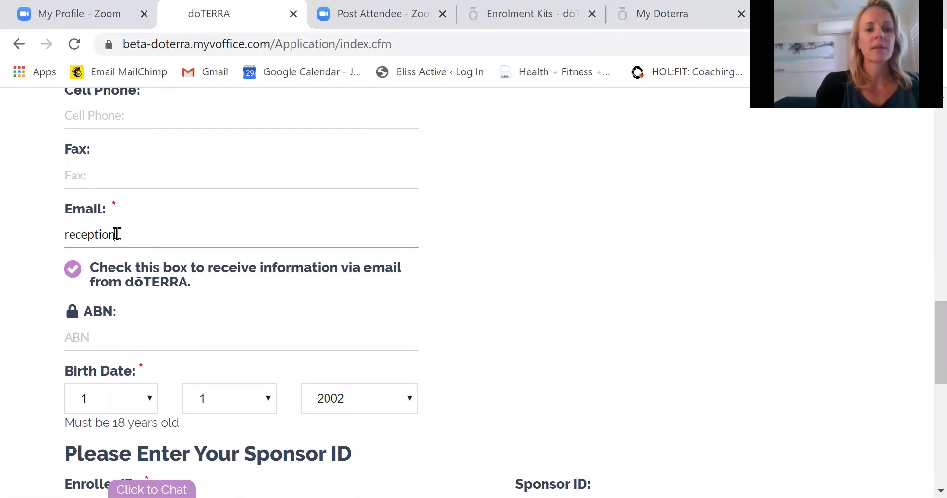
key("BackSpace")
key("BackSpace")
key("BackSpace")
key("BackSpace")
key("BackSpace")
key("BackSpace")
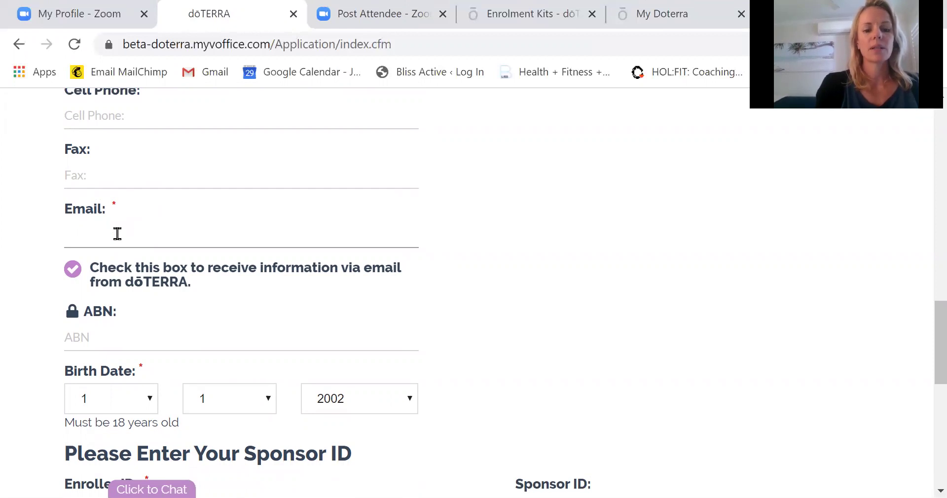
type("info")
key("BackSpace")
key("BackSpace")
key("BackSpace")
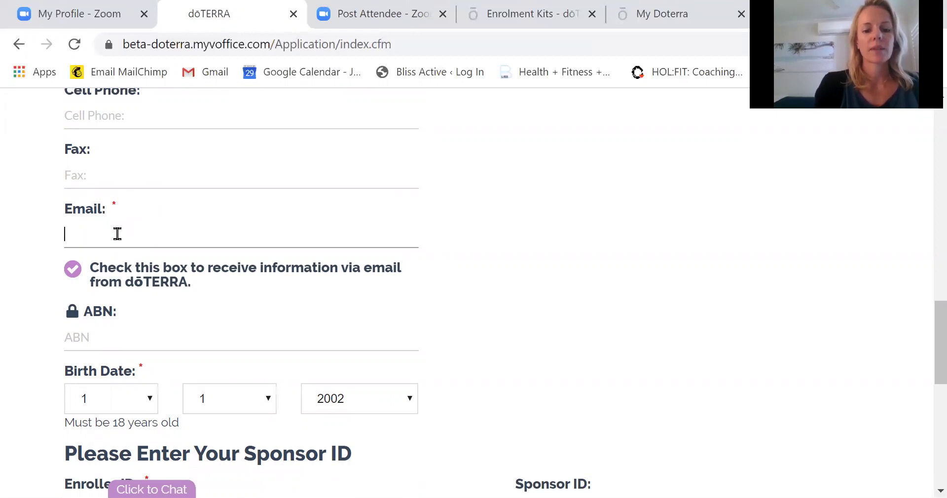
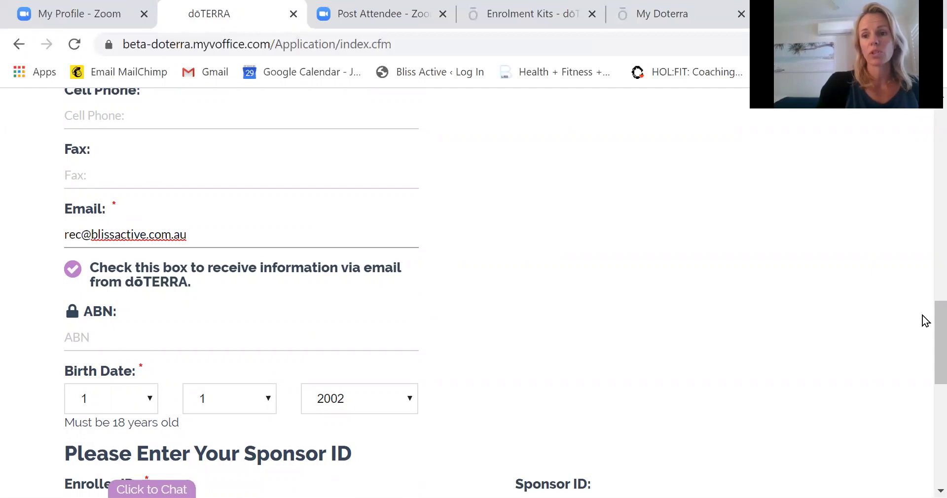
left_click_drag(938, 323, 939, 346)
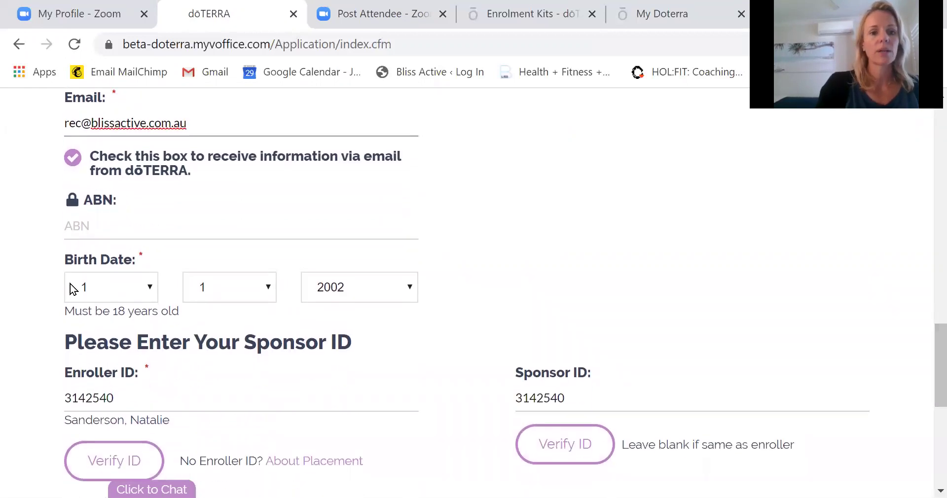
left_click(127, 290)
scroll(167, 217, "down", 1)
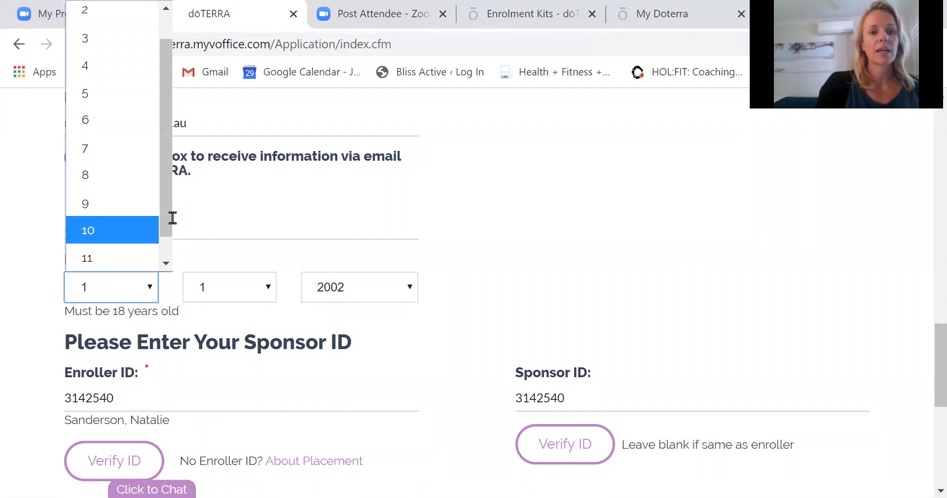
left_click_drag(166, 220, 167, 256)
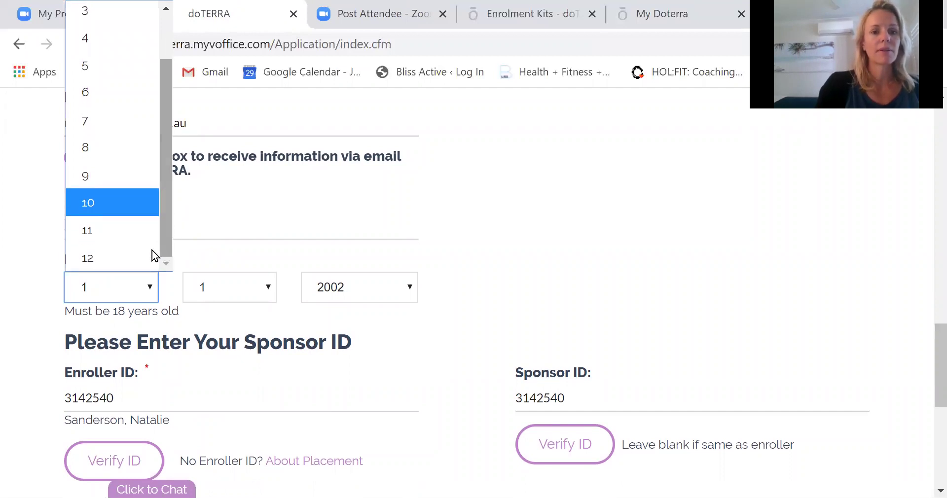
left_click(115, 256)
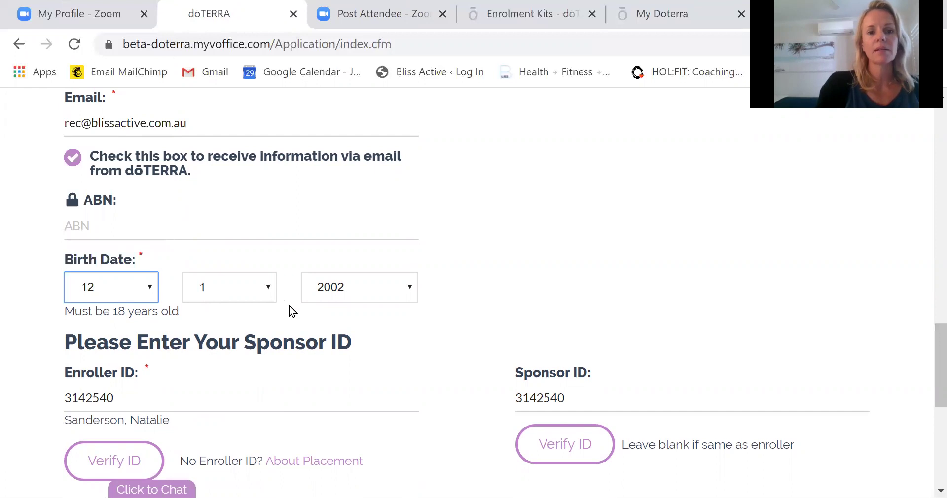
left_click(269, 289)
left_click_drag(271, 63, 259, 232)
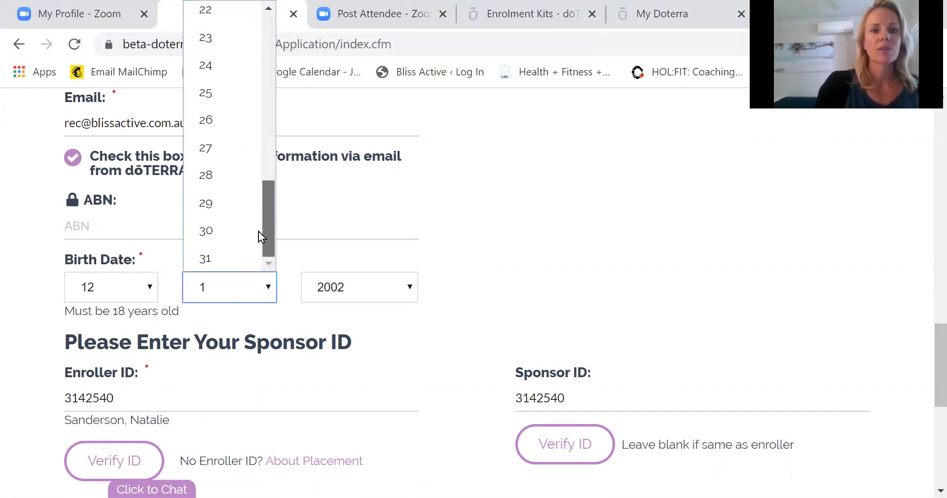
left_click(239, 68)
left_click(384, 285)
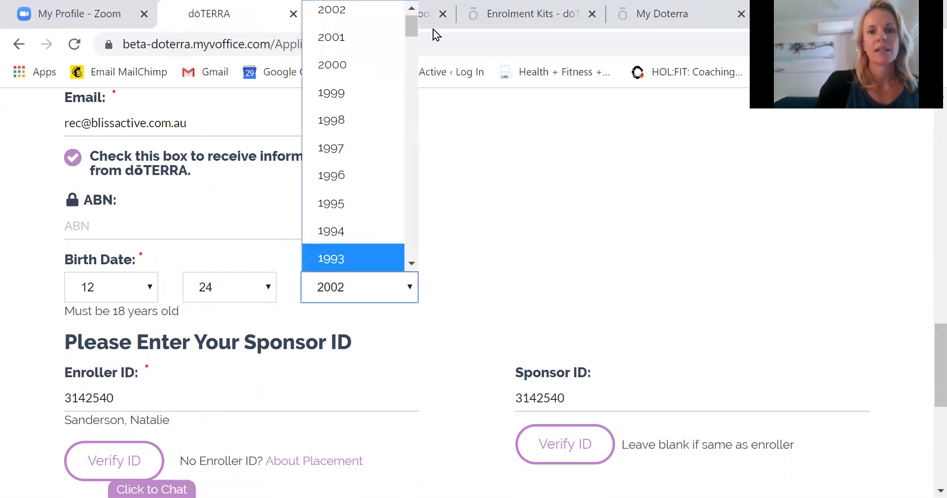
left_click_drag(410, 28, 395, 66)
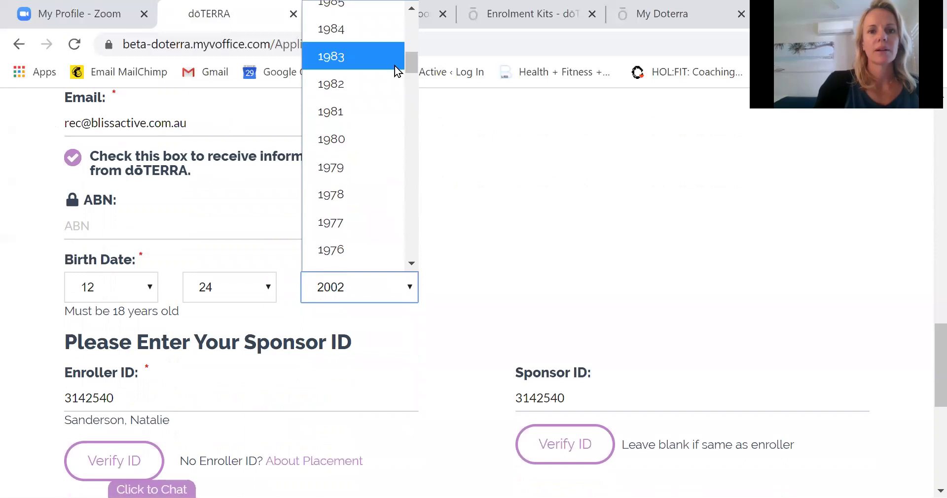
left_click(358, 30)
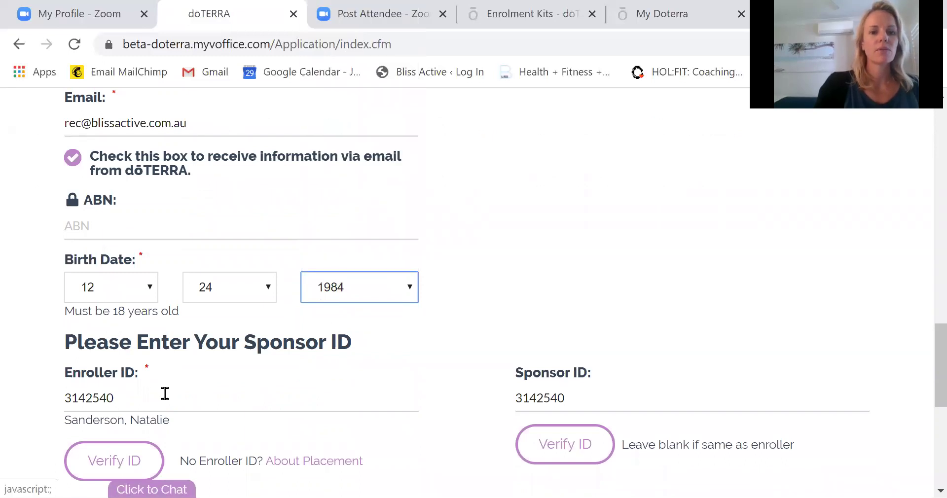
Verify the Sponsor ID so the sponsor's name appears beneath it.
scroll(925, 360, "down", 3)
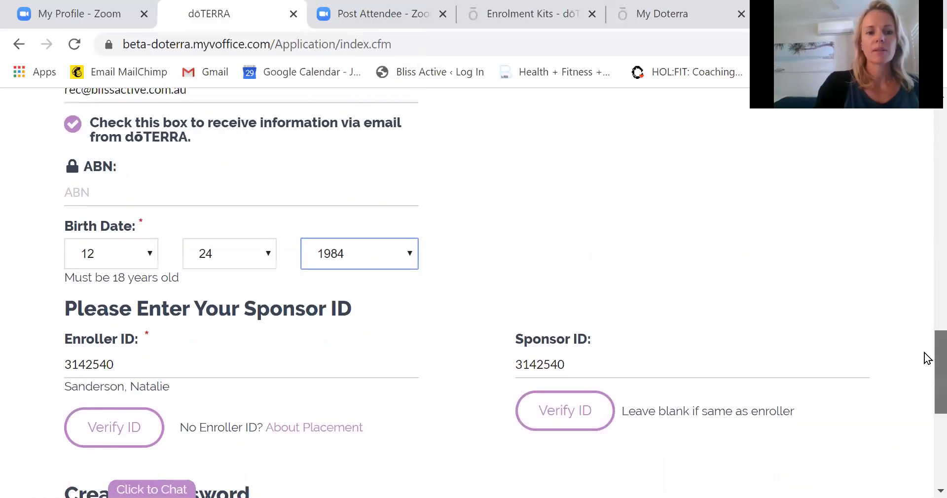
scroll(927, 382, "down", 2)
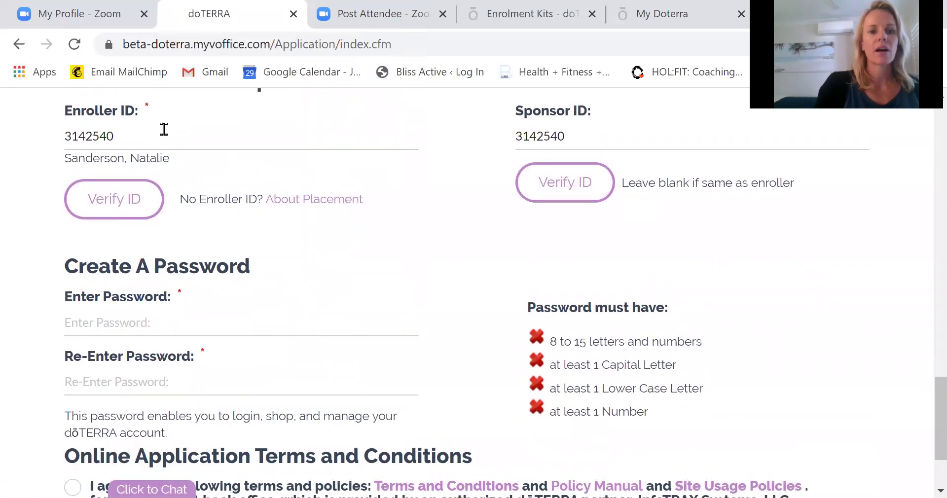
left_click(573, 135)
key("ctrl+a")
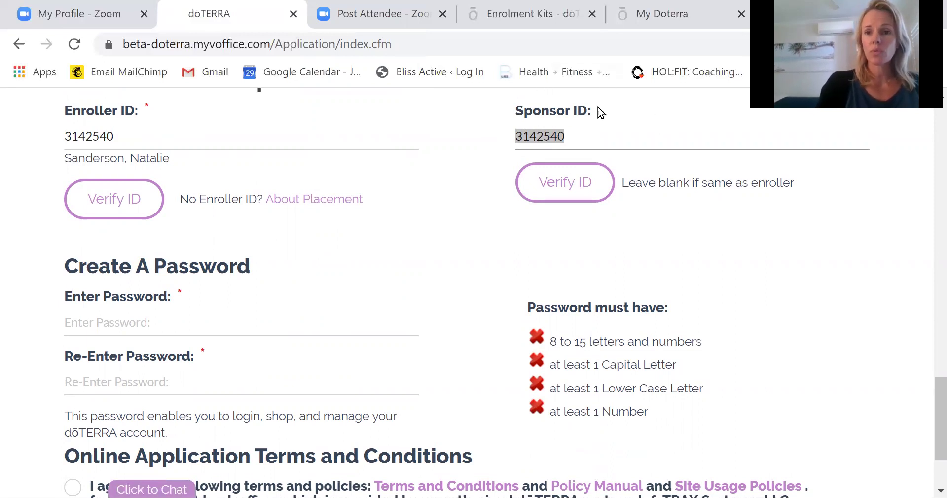
left_click(564, 185)
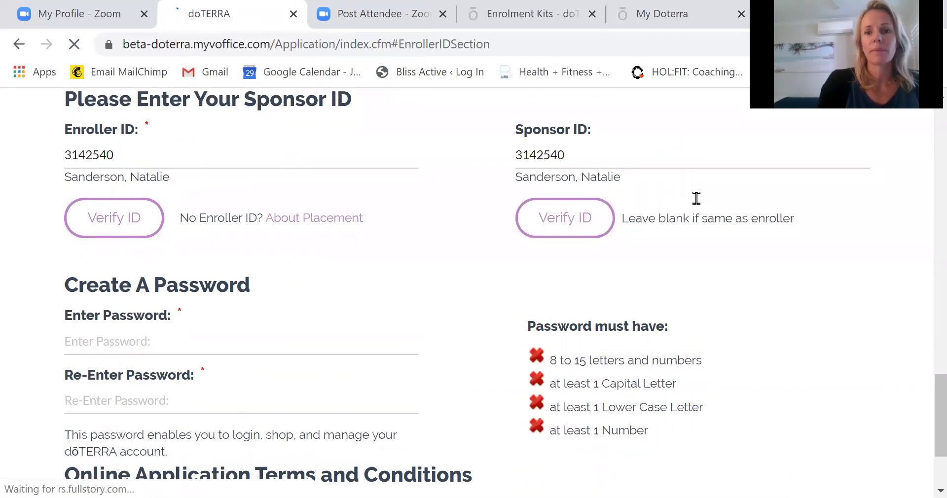
scroll(924, 422, "down", 3)
scroll(924, 433, "up", 3)
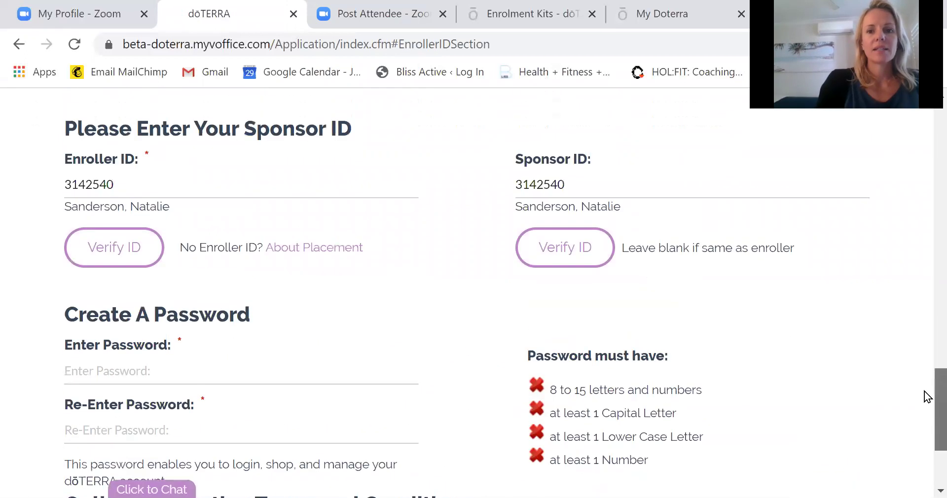
Enter the new account password in both password fields.
left_click(101, 364)
type("Password1")
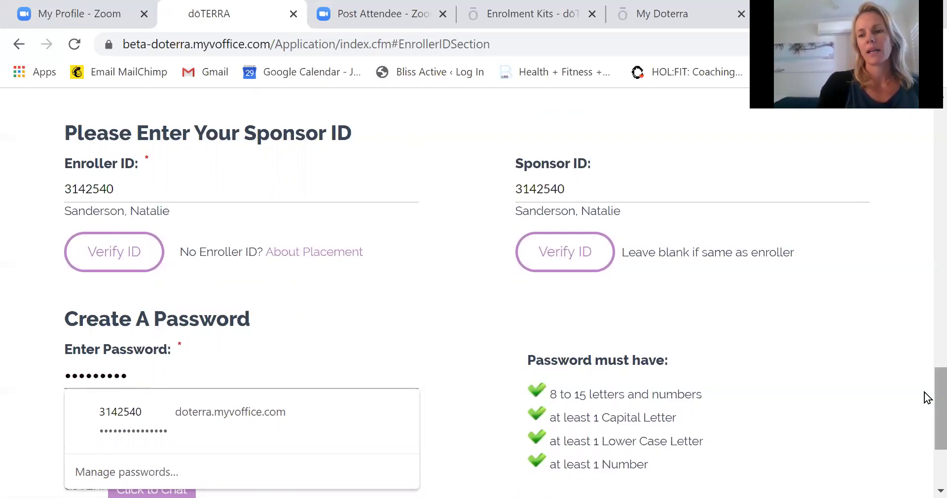
scroll(924, 395, "down", 3)
left_click(158, 265)
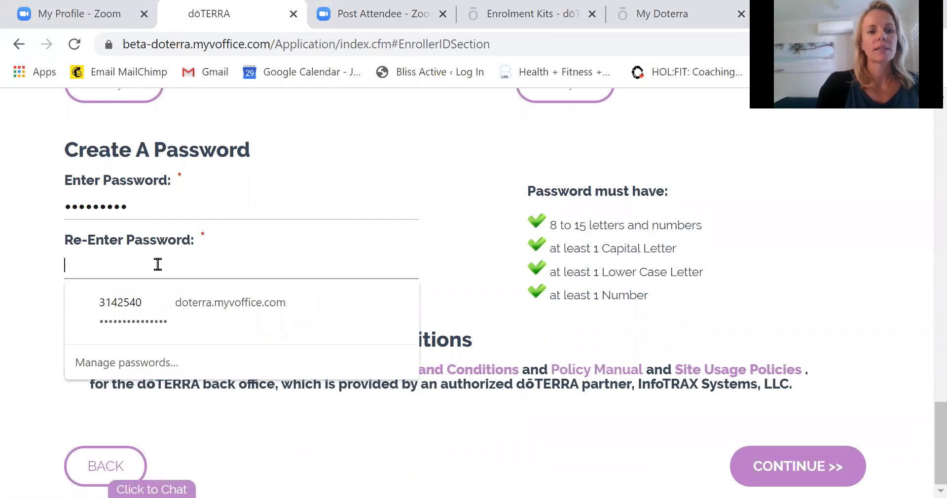
type("********")
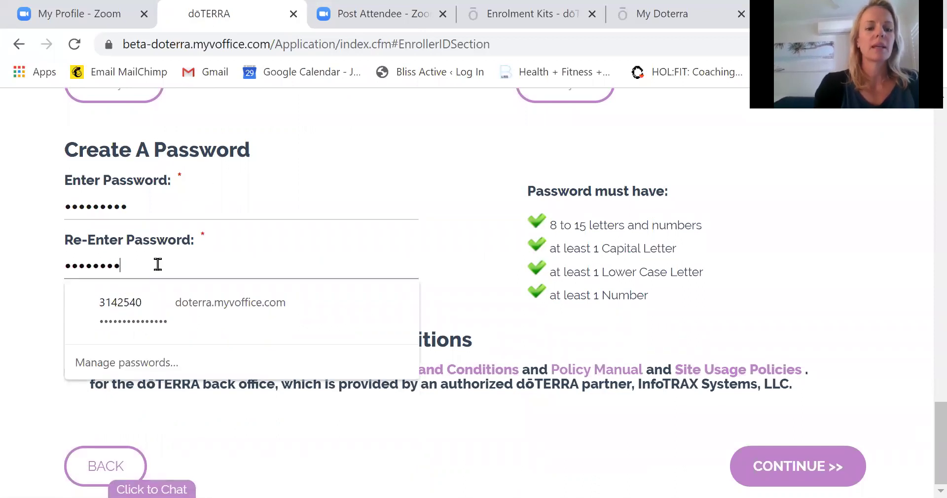
left_click(460, 427)
Accept the online application terms and policies and submit the About You page.
left_click(72, 370)
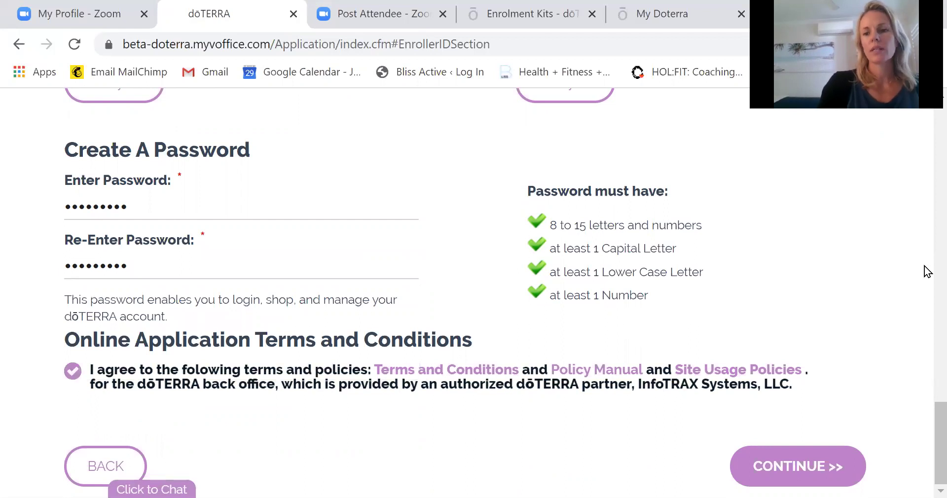
scroll(927, 351, "up", 3)
scroll(928, 352, "up", 20)
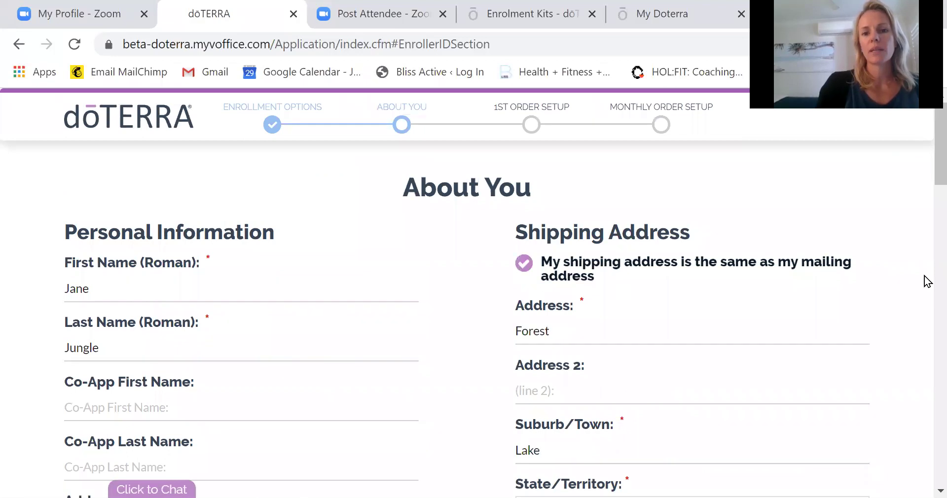
scroll(923, 317, "down", 20)
scroll(927, 434, "down", 3)
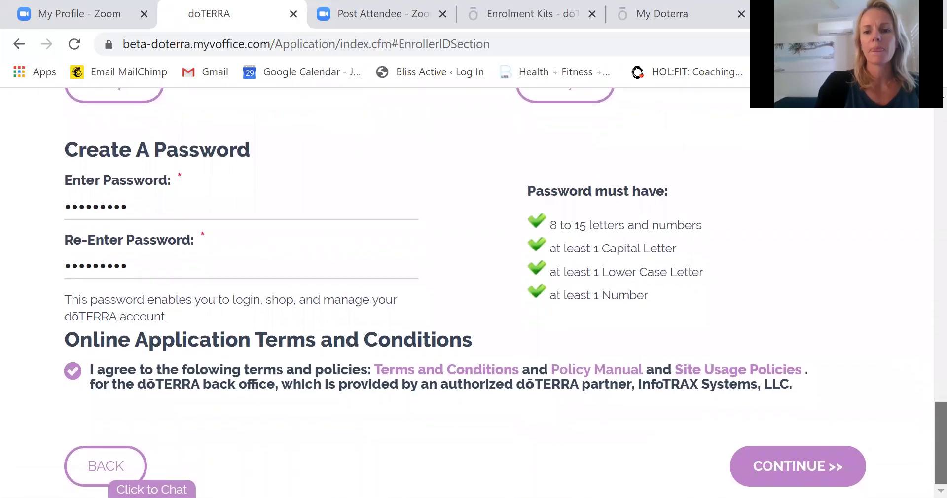
left_click(769, 474)
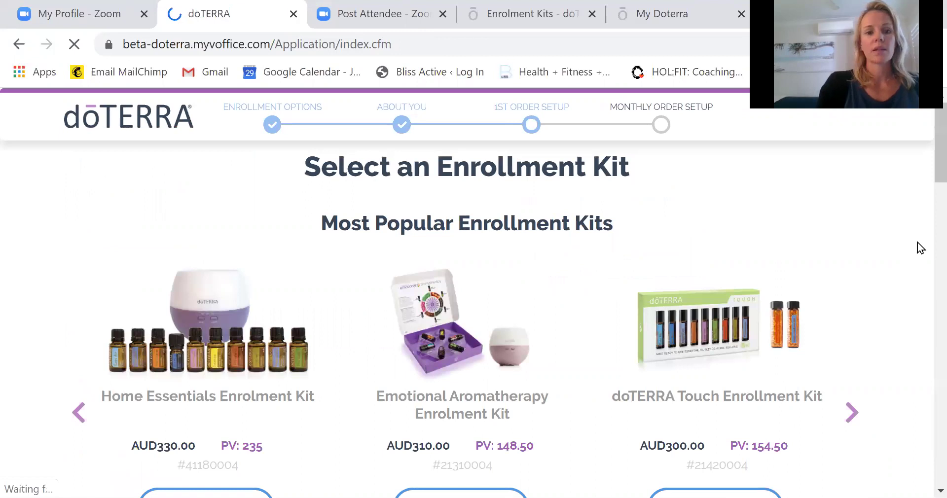
Add the Introductory Enrolment Packet (AUD35.00) to the 1st Order Cart.
scroll(924, 178, "down", 3)
scroll(924, 195, "down", 1)
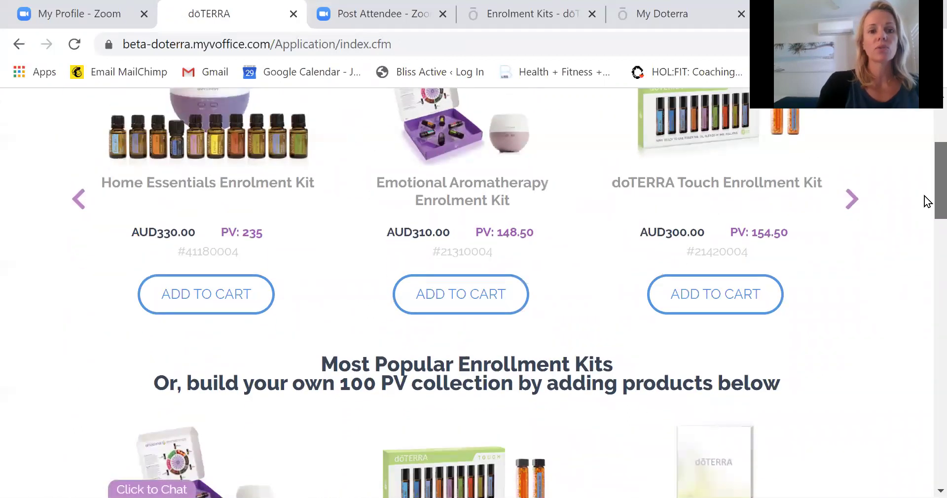
scroll(924, 334, "up", 1)
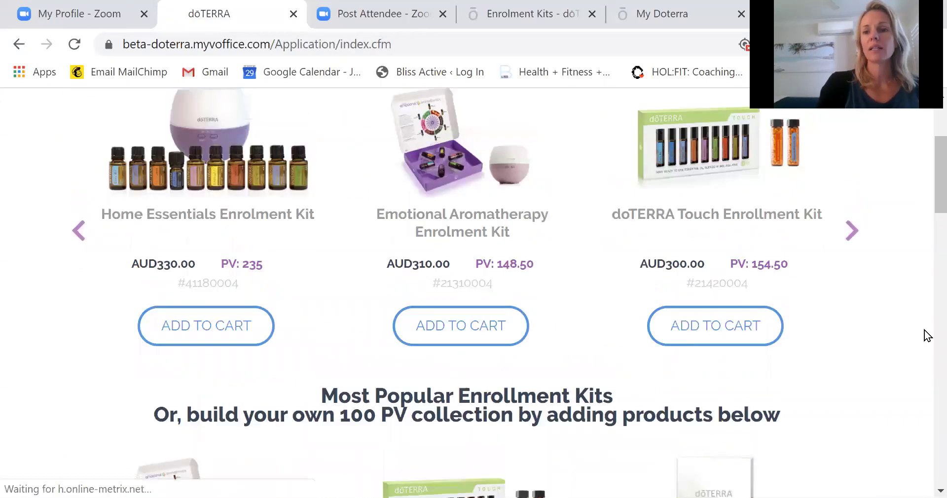
scroll(924, 207, "down", 2)
scroll(926, 213, "down", 5)
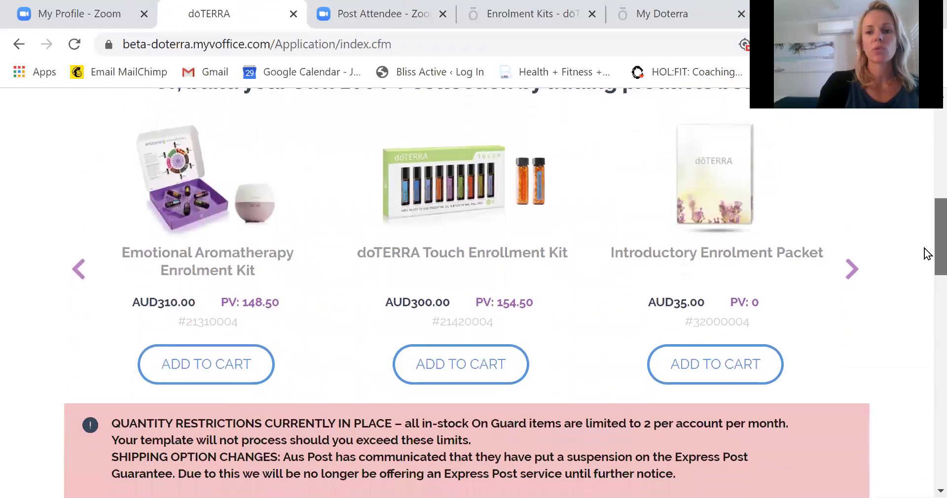
scroll(924, 261, "down", 1)
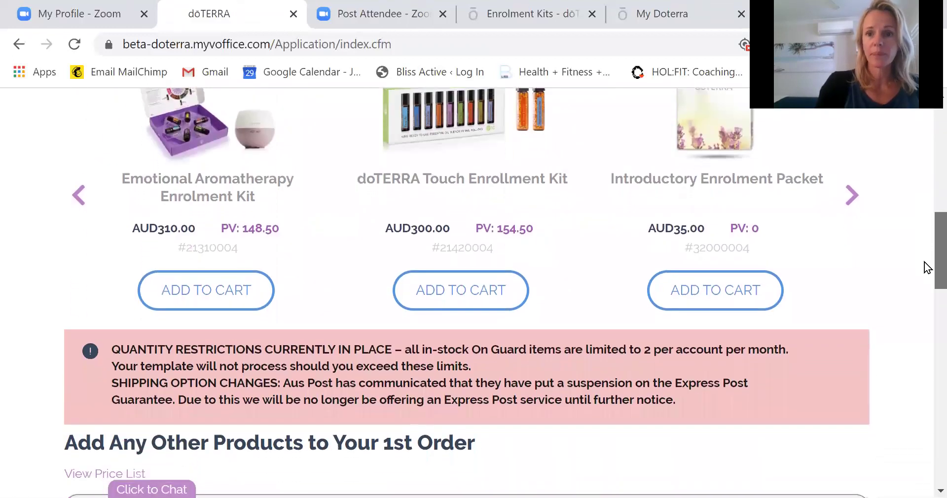
scroll(927, 266, "up", 1)
scroll(926, 261, "up", 1)
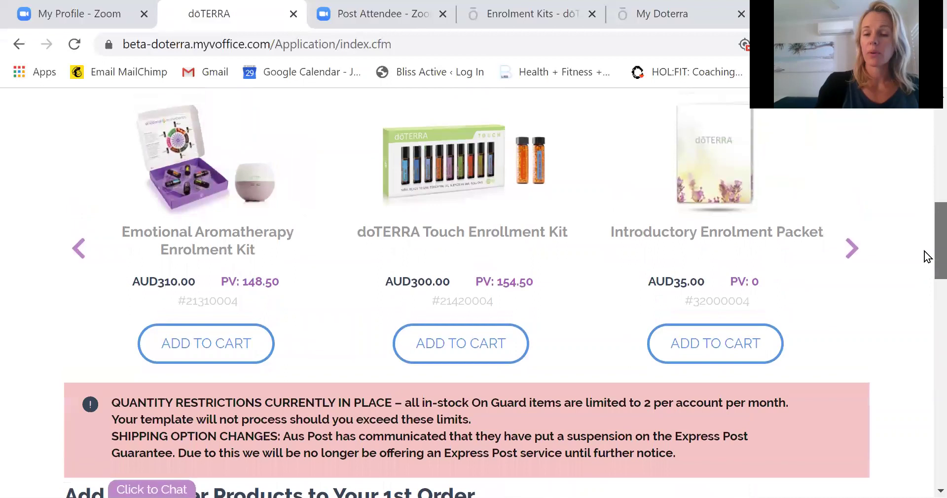
scroll(927, 256, "up", 2)
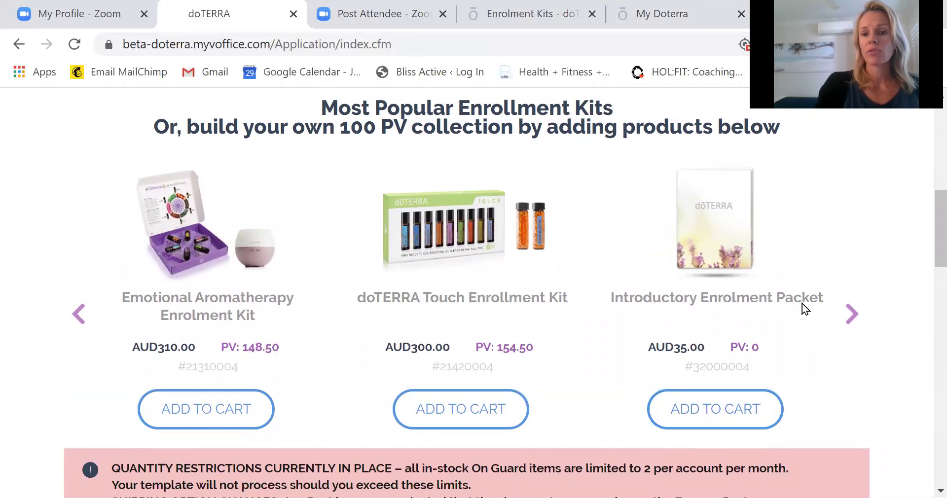
left_click(712, 420)
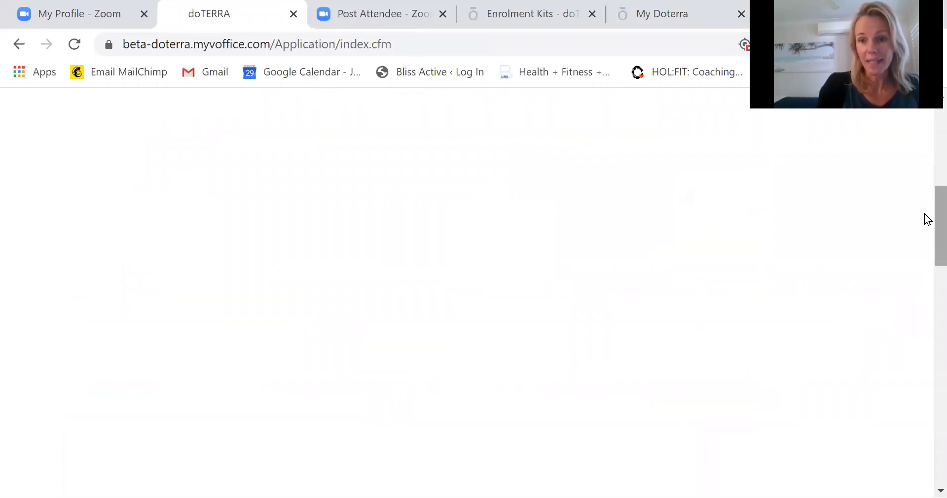
left_click_drag(924, 214, 924, 288)
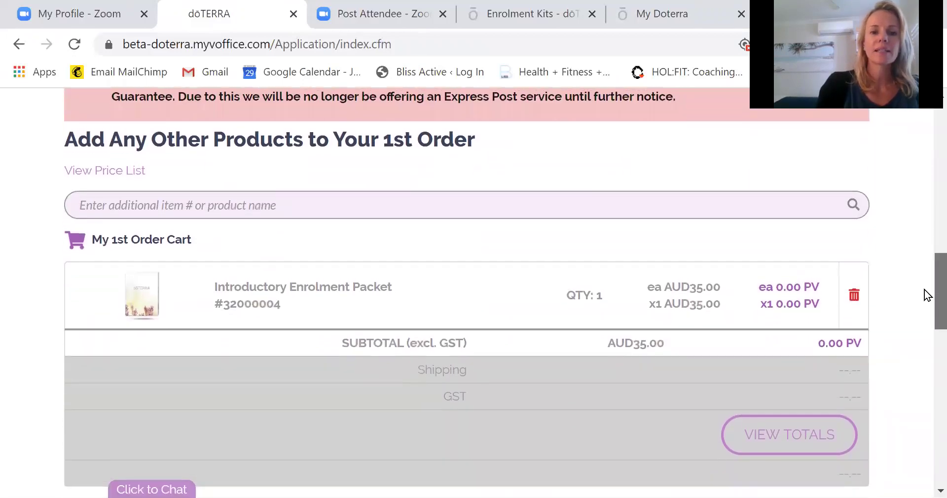
Search 'Verage' and add the Verage Skin Care Kit to the order.
left_click(274, 203)
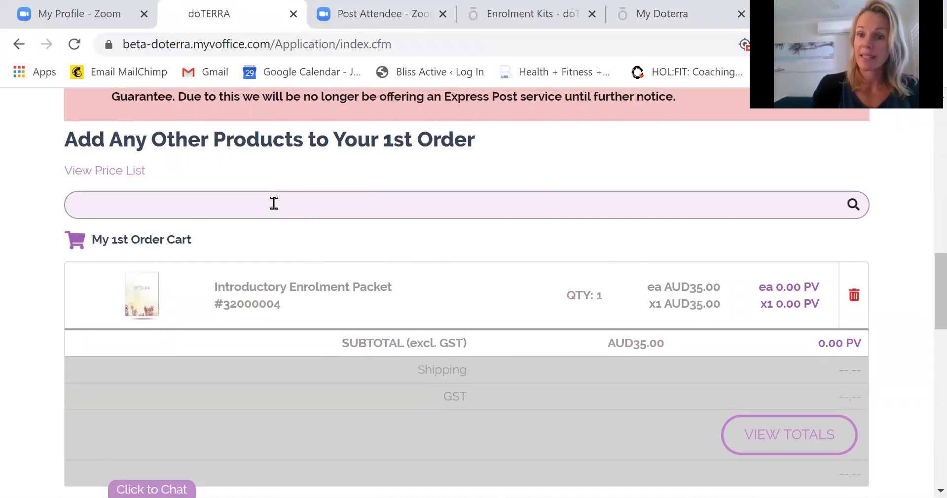
type("Verage")
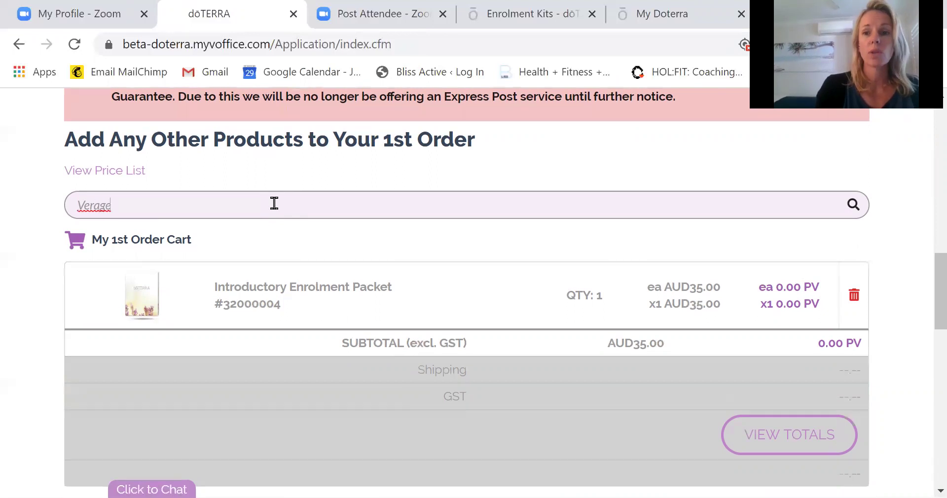
key("Return")
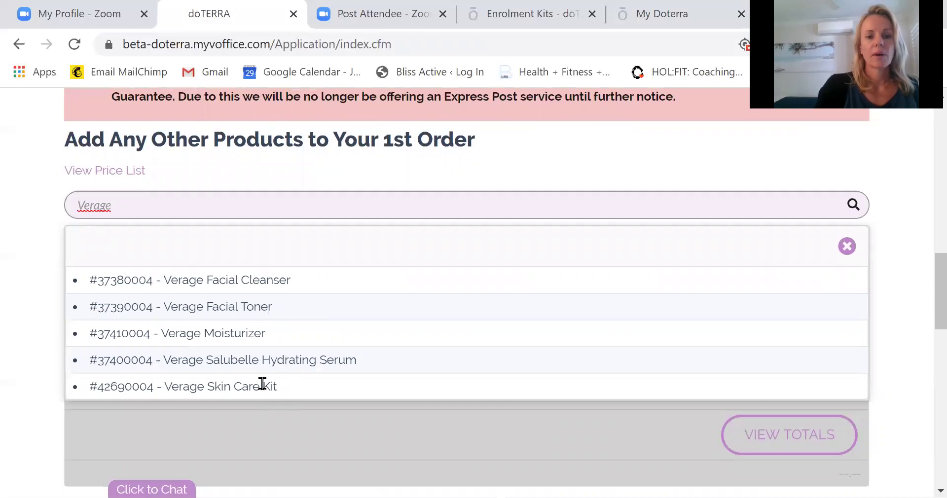
left_click(262, 387)
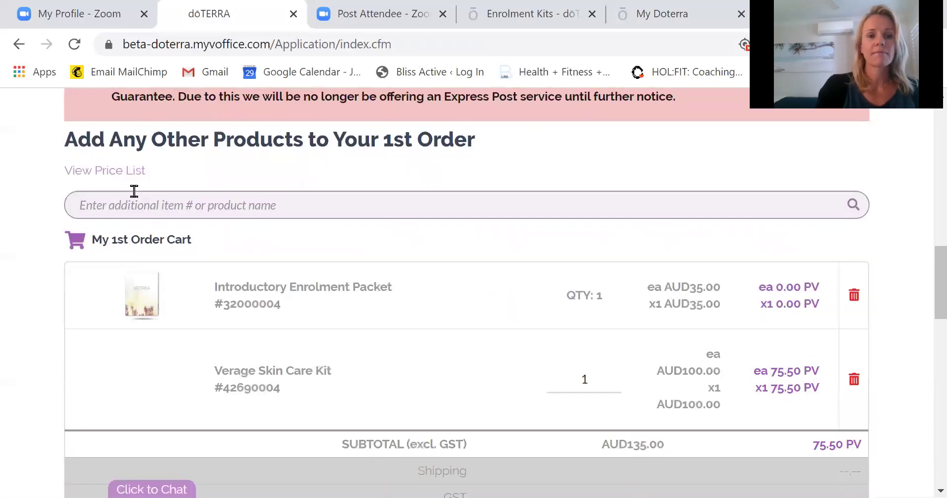
Search 'Frank' and add Frankincense Essential Oil 15mL, bringing the subtotal to AUD225.00.
left_click(131, 205)
type("Frank")
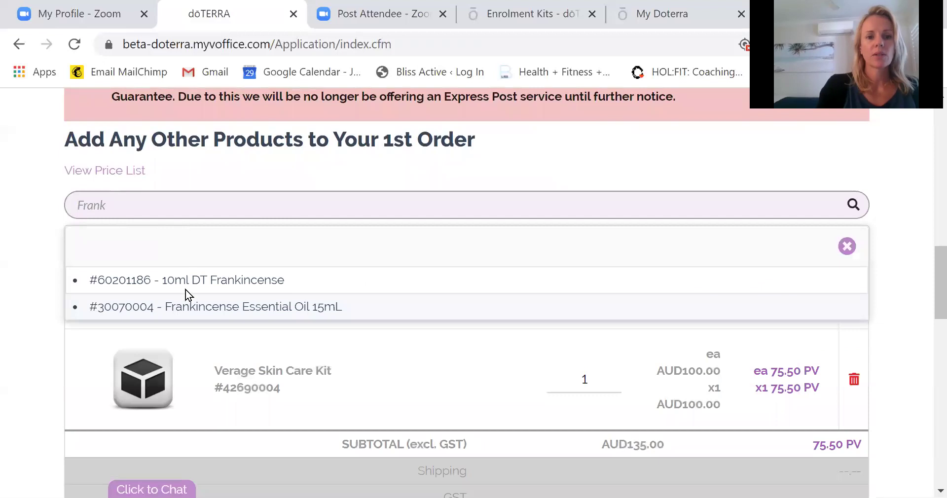
left_click(187, 307)
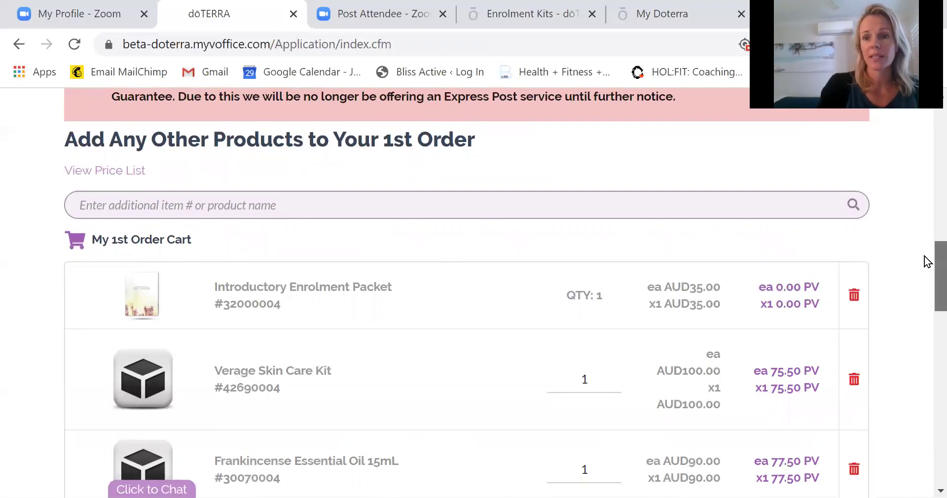
left_click_drag(936, 262, 936, 274)
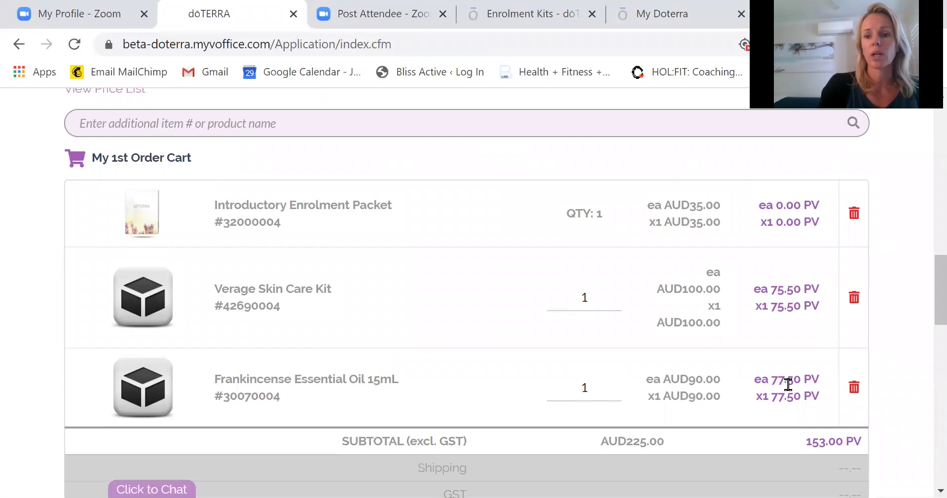
left_click_drag(926, 296, 924, 317)
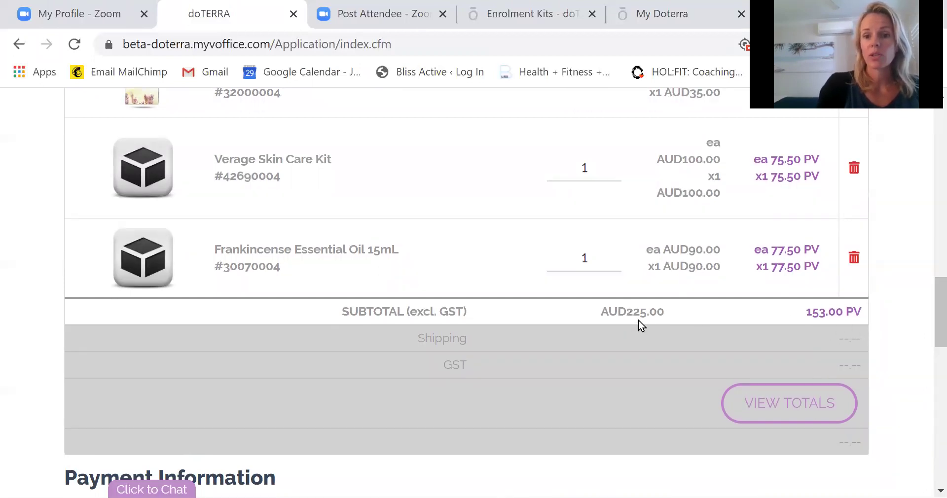
Calculate the AUD232.95 total and bill to the shipping address, then process the order.
left_click(770, 402)
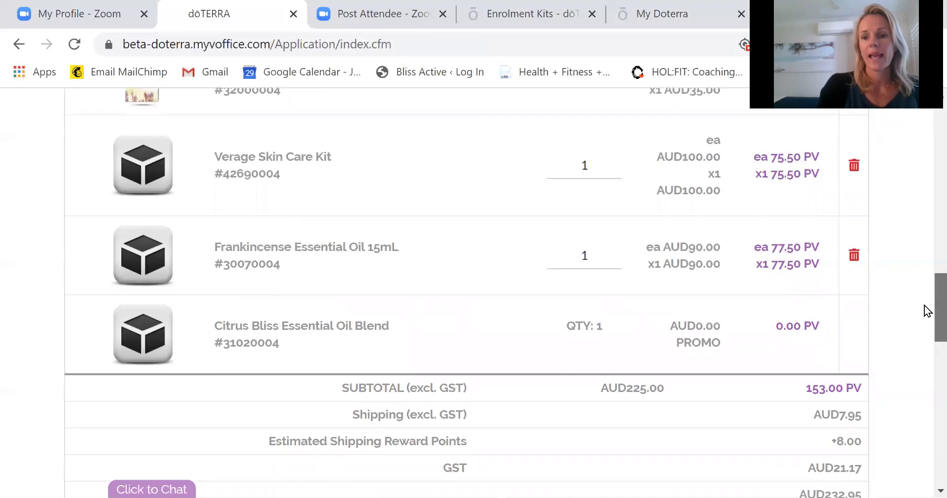
scroll(923, 310, "down", 2)
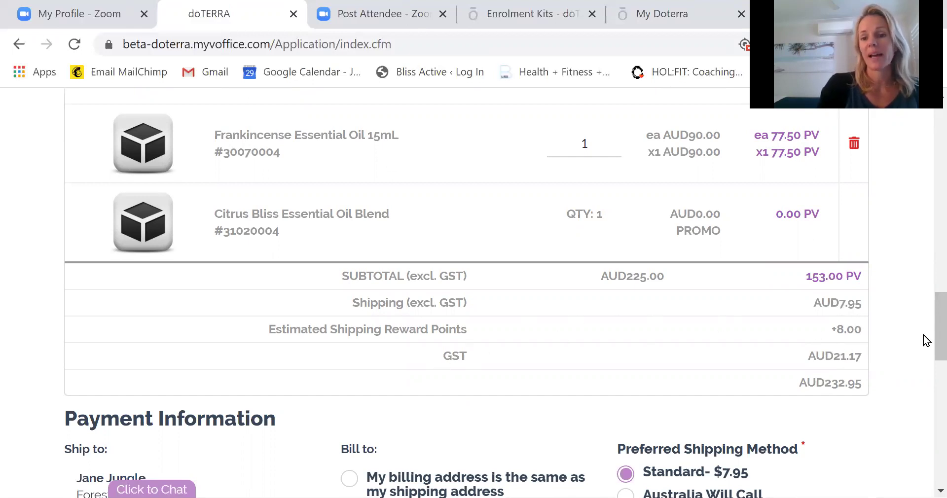
left_click_drag(925, 341, 927, 369)
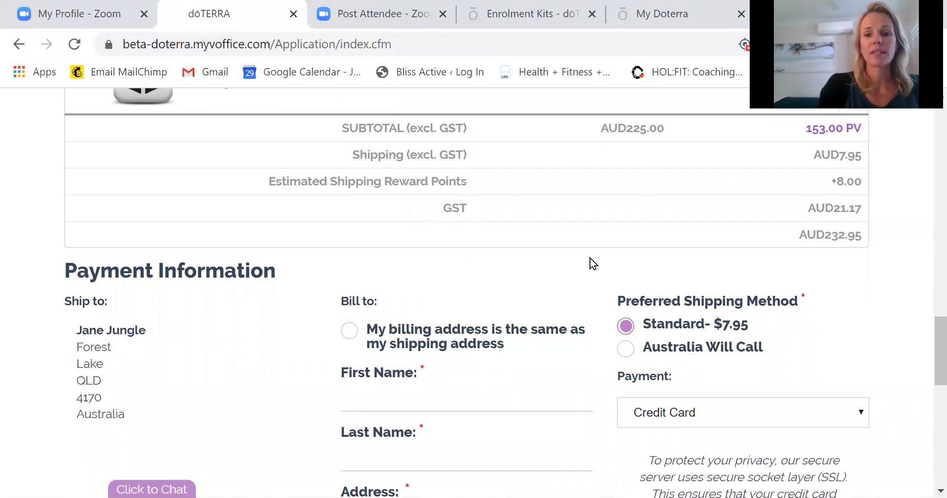
left_click(349, 332)
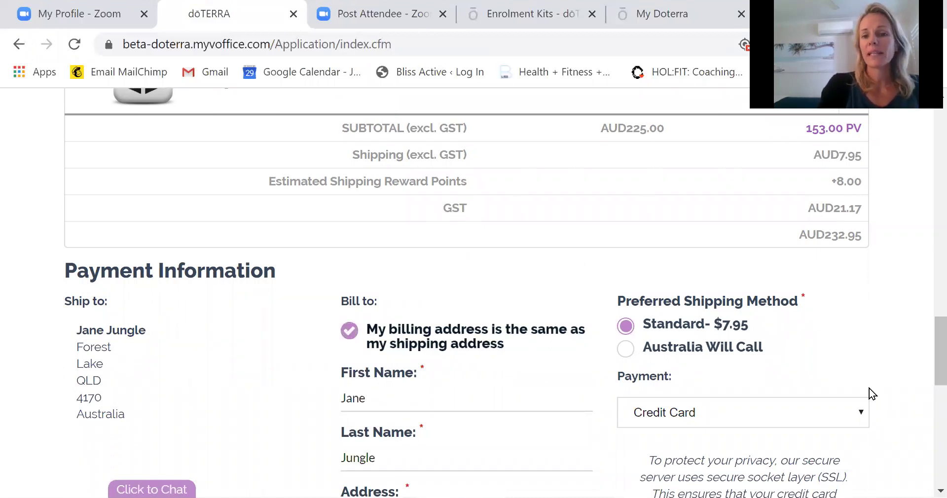
left_click_drag(925, 331, 926, 342)
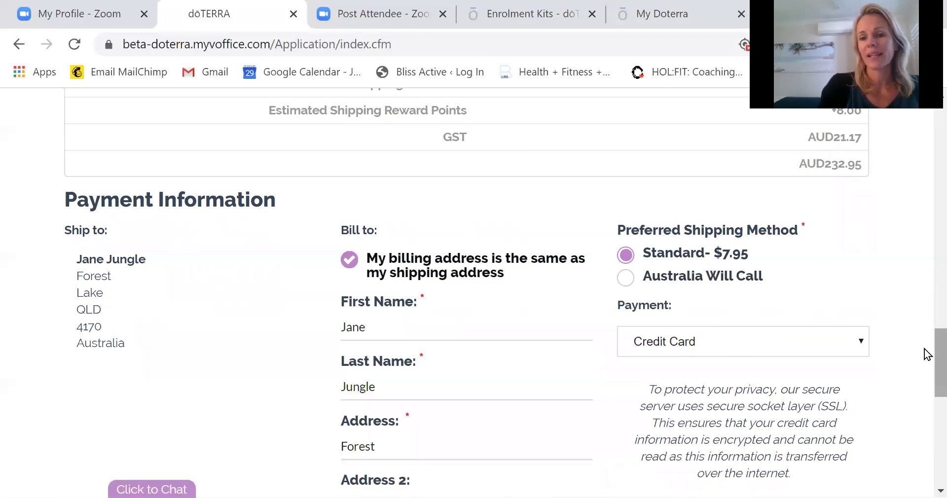
left_click_drag(924, 359, 928, 469)
left_click(750, 442)
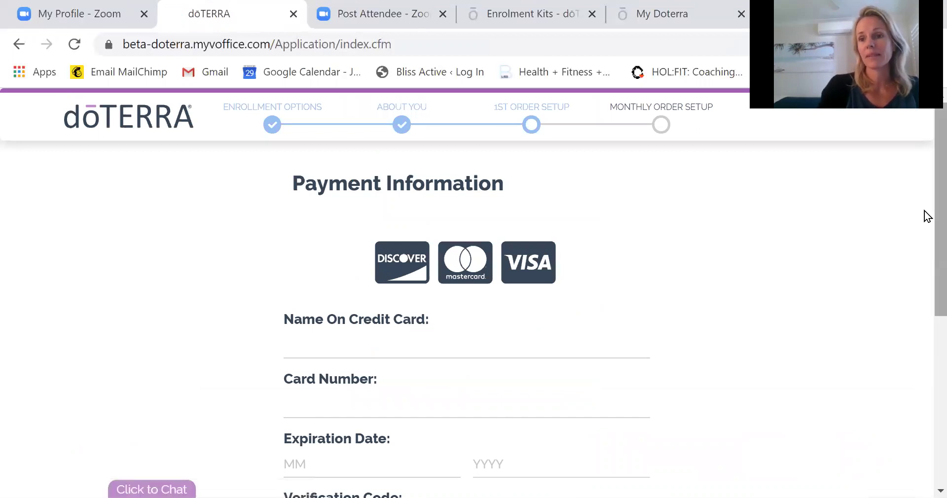
scroll(925, 247, "down", 4)
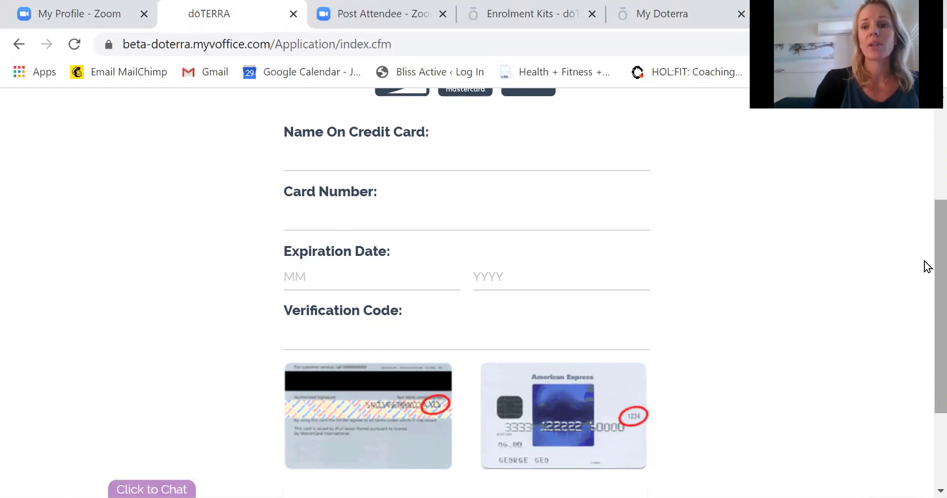
scroll(924, 247, "up", 4)
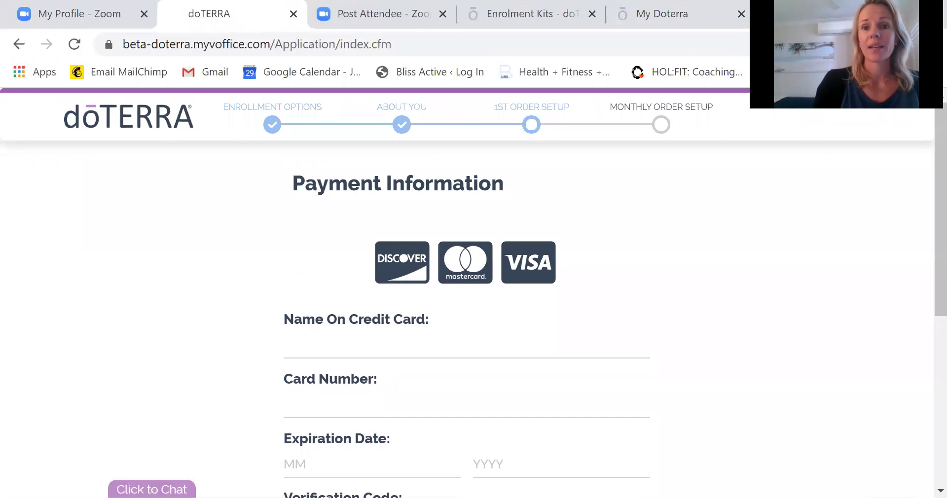